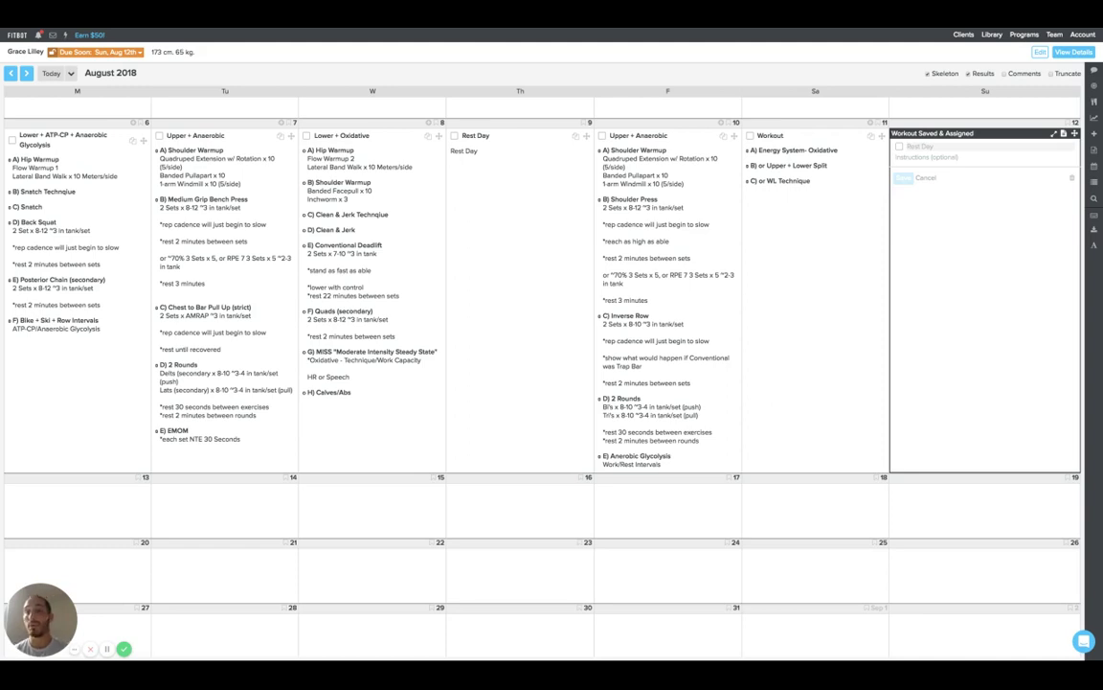
# Add the note "(video last set)" to the Back Squat instructions in the August 6 workout
pyautogui.click(144, 234)
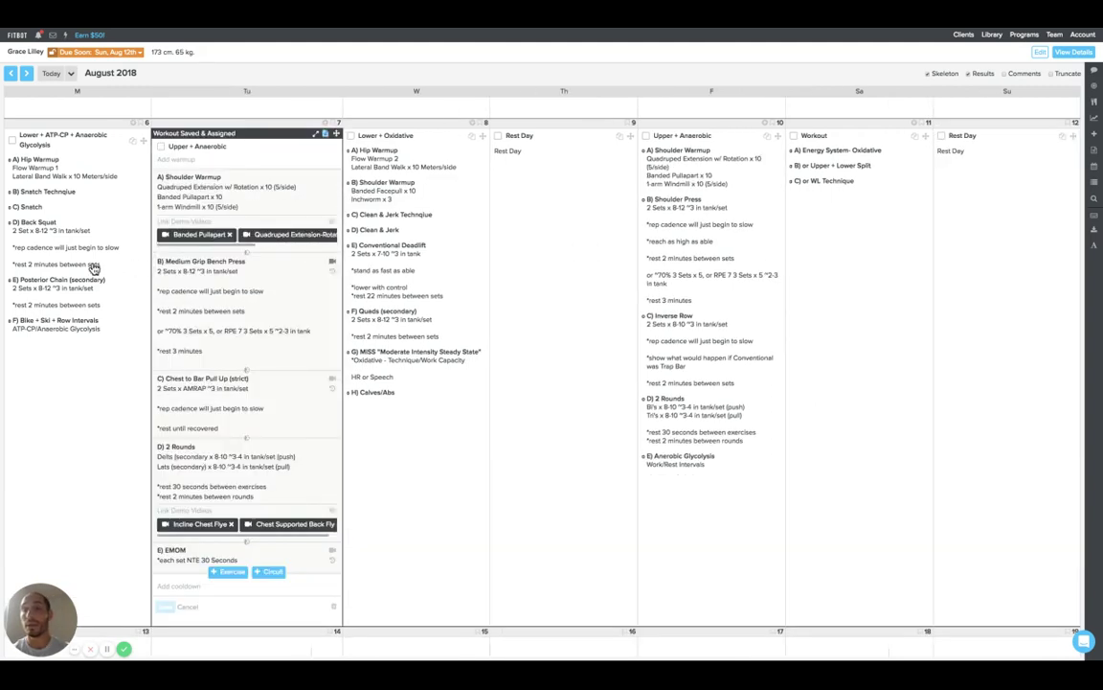
pyautogui.scroll(-1, 93, 268)
pyautogui.click(108, 281)
pyautogui.press('Return')
pyautogui.write('video ')
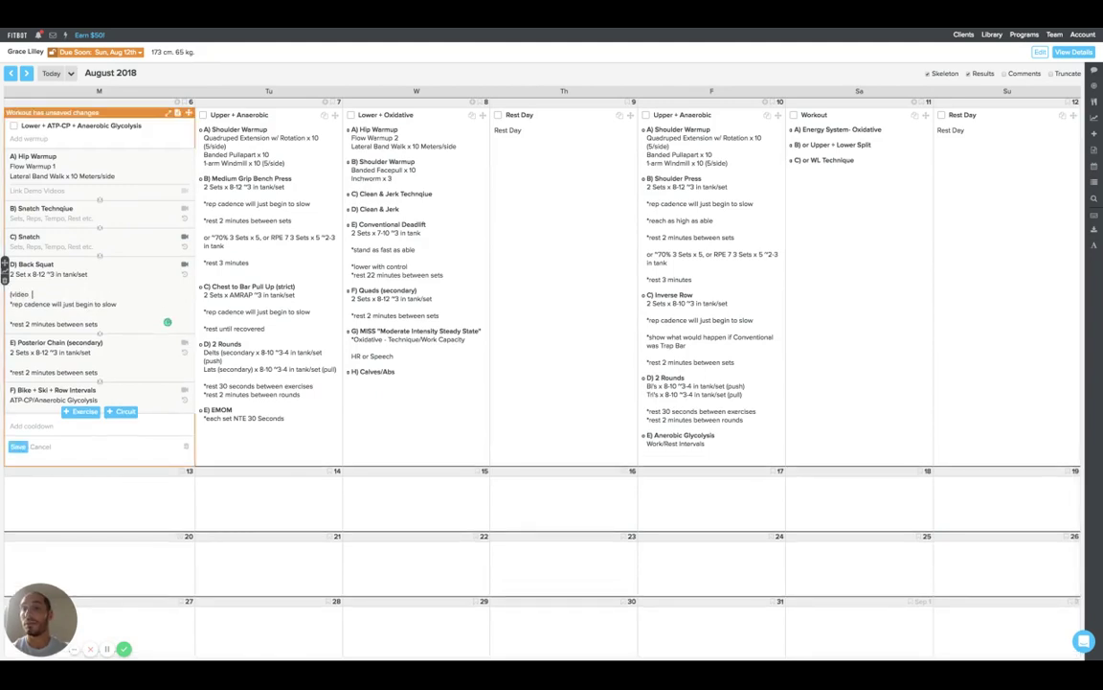
pyautogui.write('leat set')
pyautogui.write('(')
pyautogui.press('End')
pyautogui.write(')')
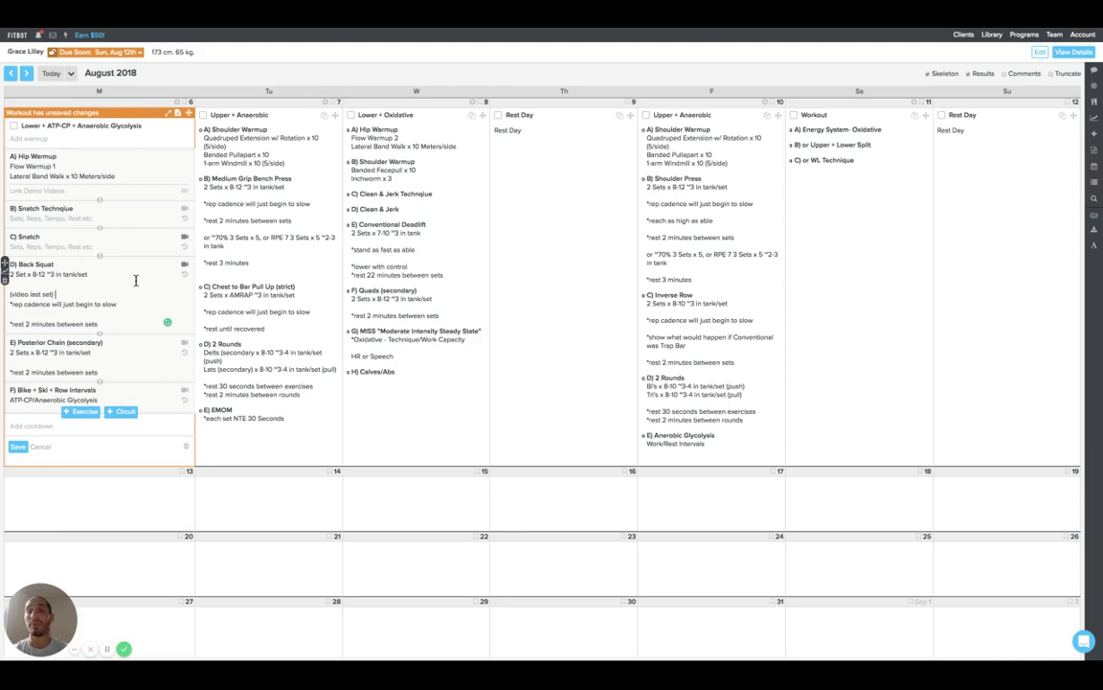
pyautogui.press('Return')
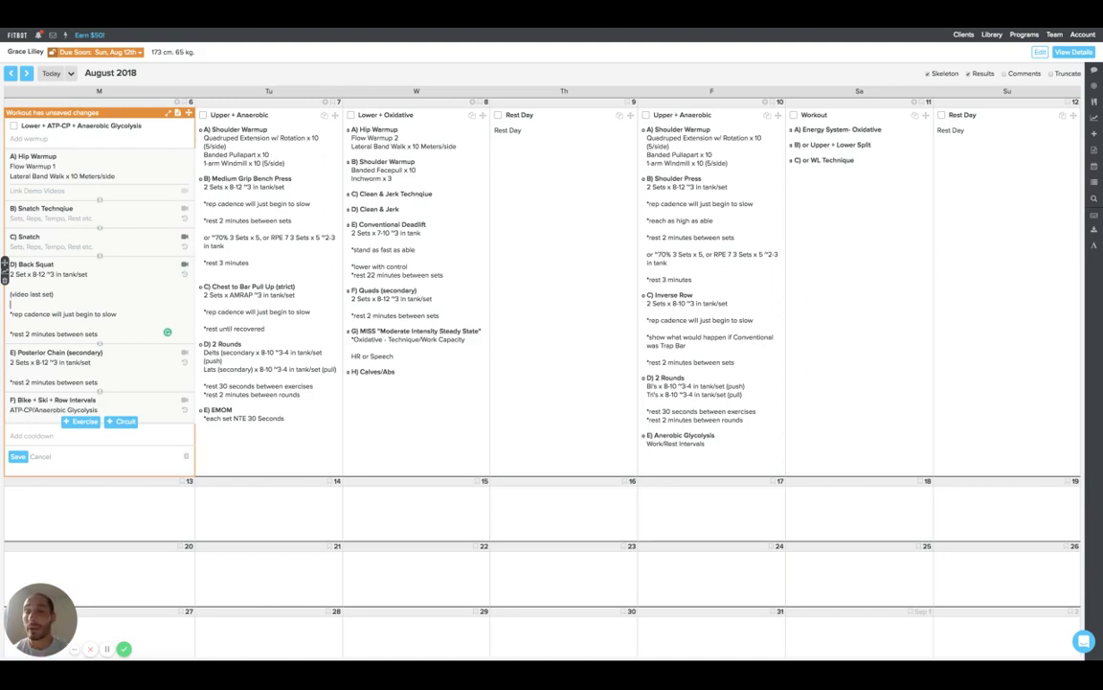
# Insert the line "10 Sets x 3 Reps w/ 60 seconds rest" above the video note in the Back Squat instructions
pyautogui.click(101, 273)
pyautogui.press('Return')
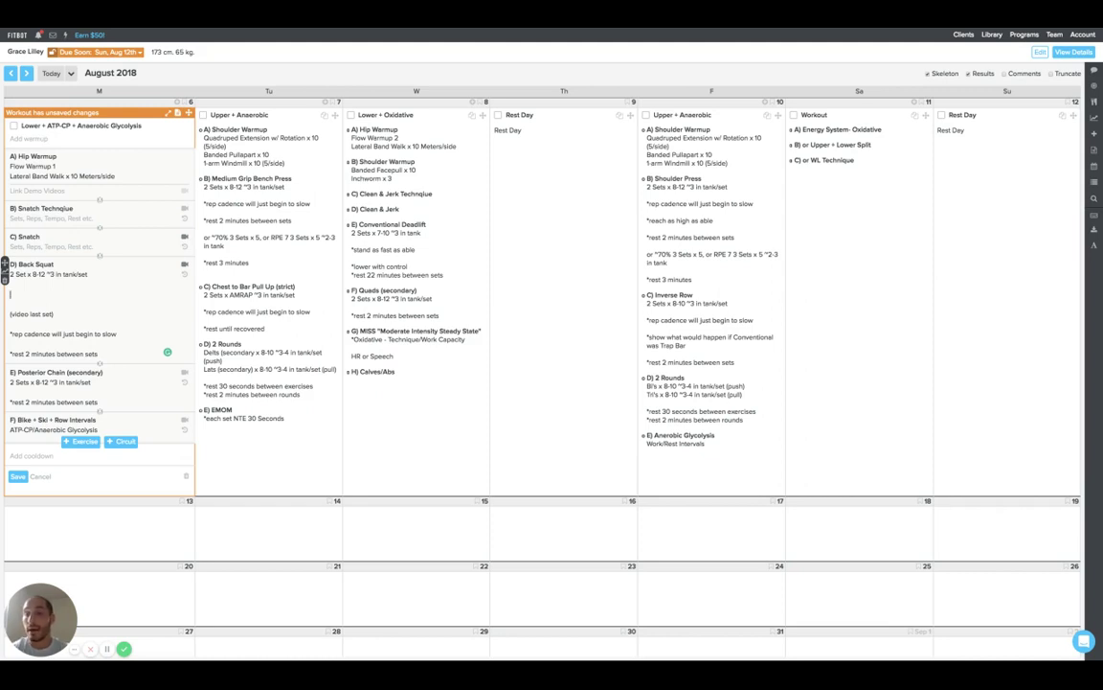
pyautogui.write('10 Sets x 3')
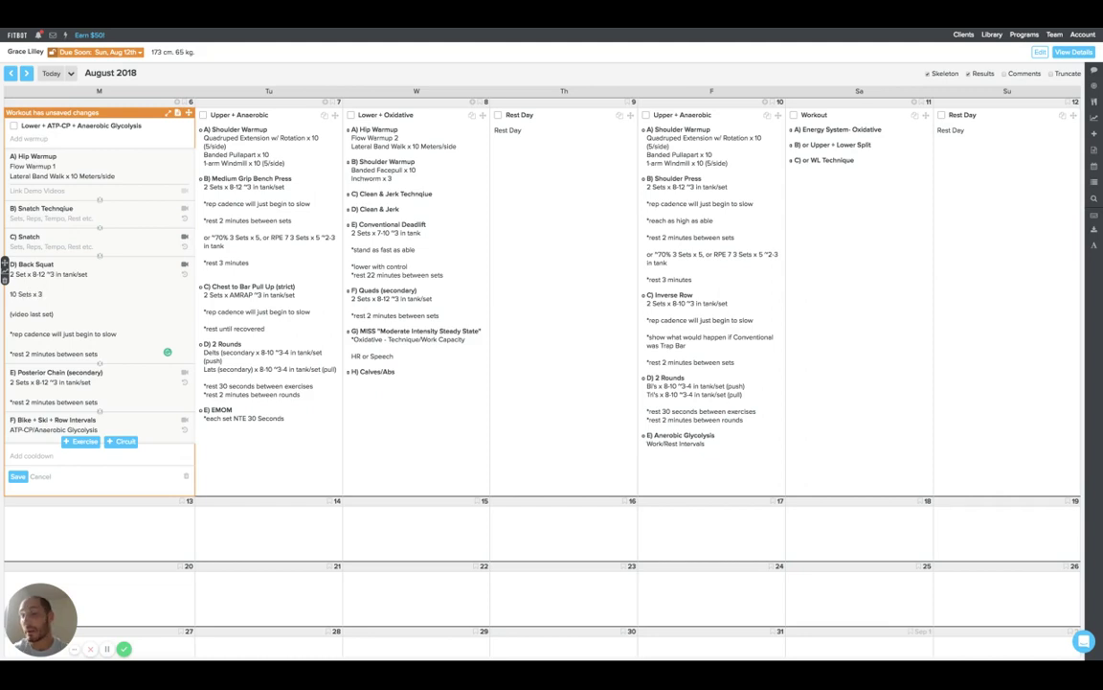
pyautogui.write(' Reps')
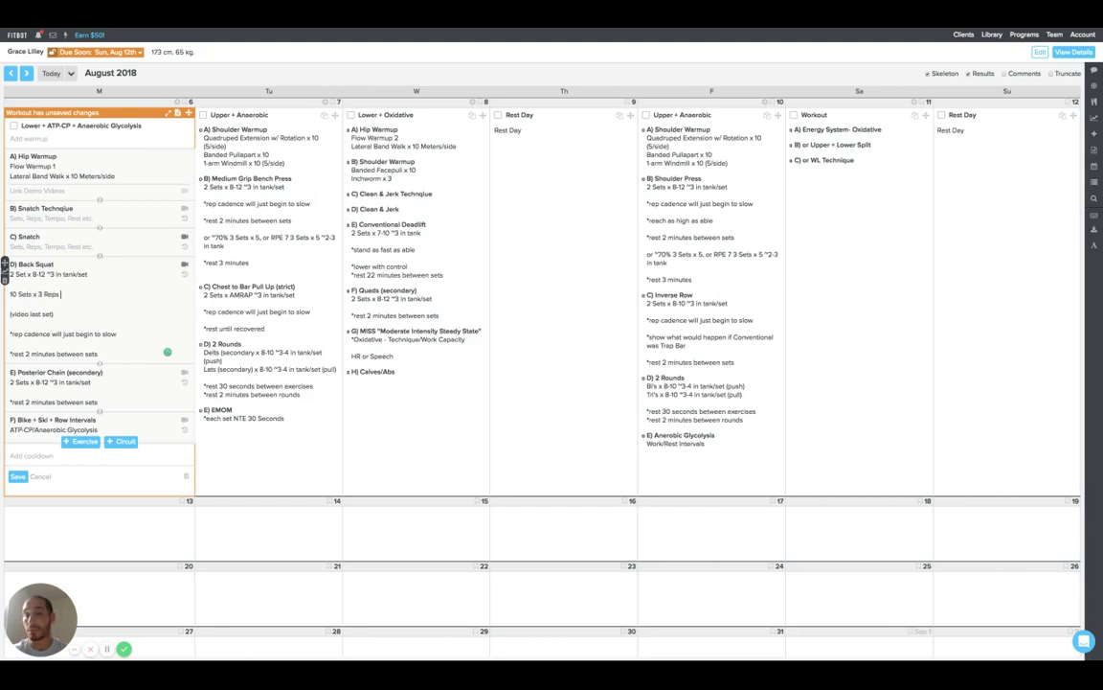
pyautogui.write(' w/ 60 seconds rest')
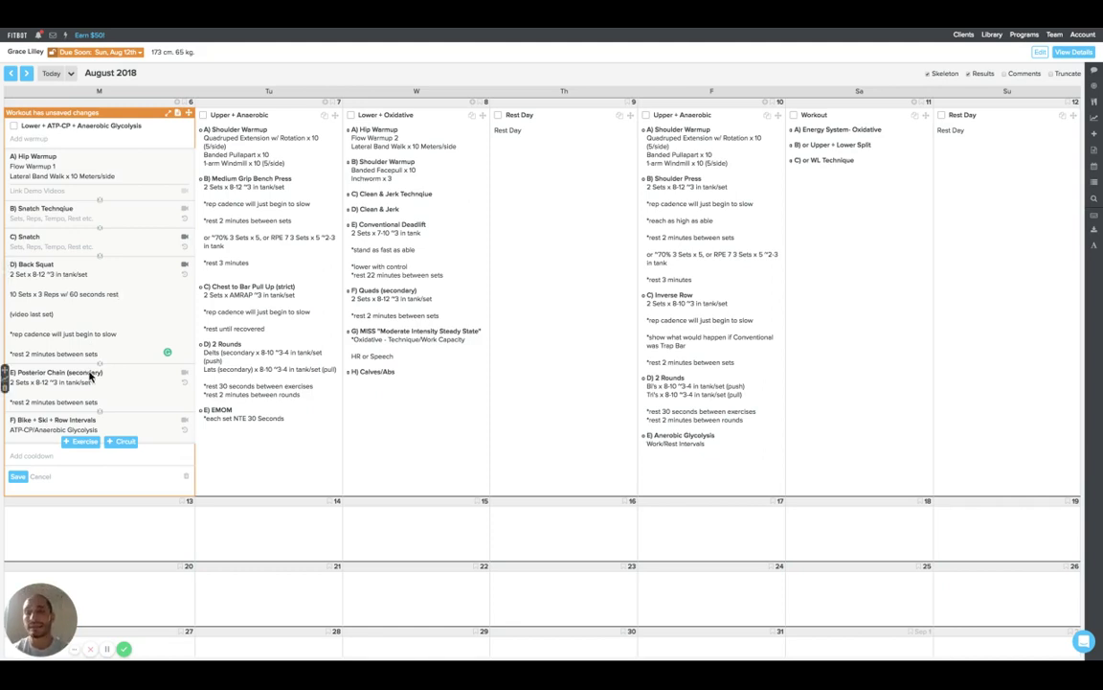
pyautogui.click(119, 294)
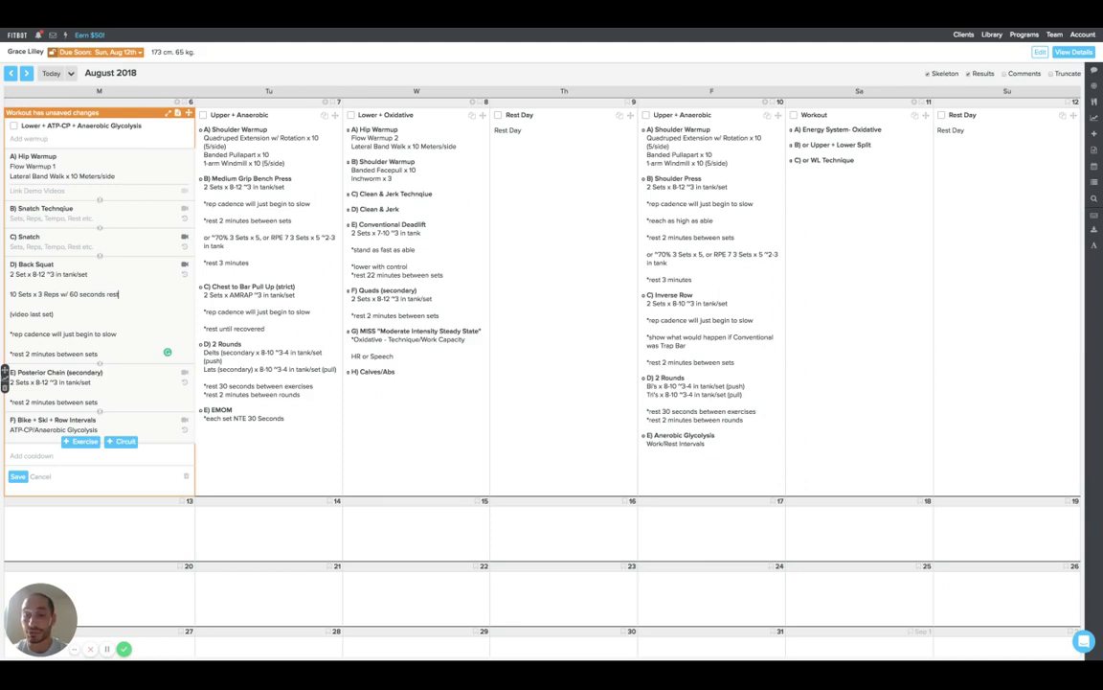
# Add "*control the eccentric phase of the lift (aka lowering phase)" to the Posterior Chain (secondary) instructions below the sets line
pyautogui.click(105, 381)
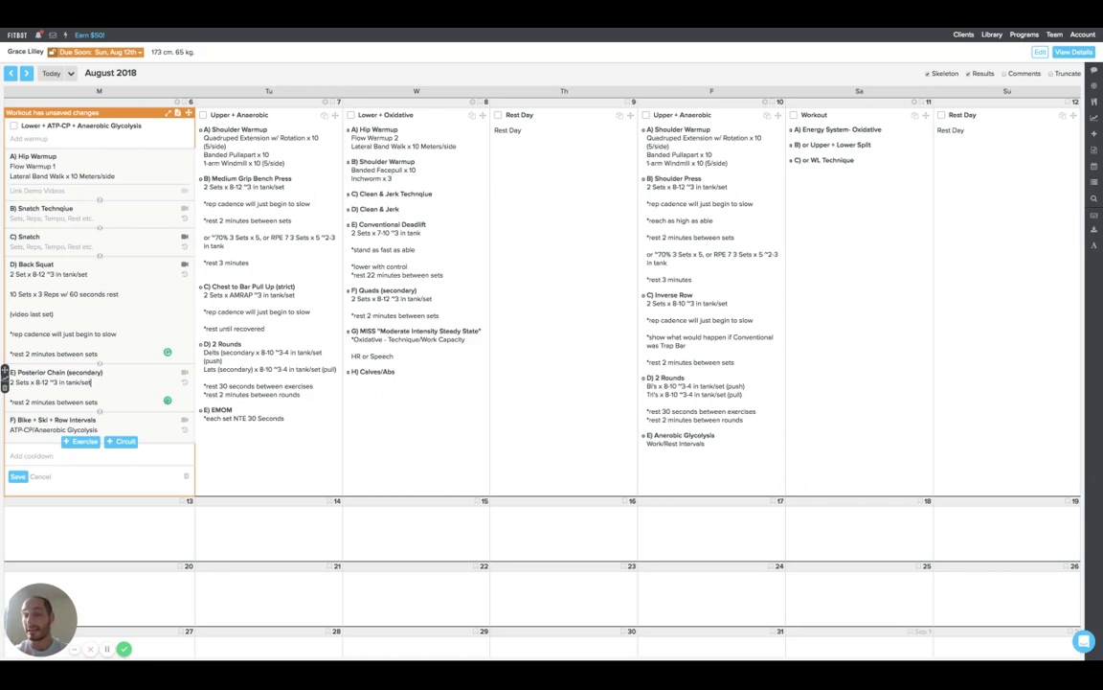
pyautogui.press('Return')
pyautogui.press('Return')
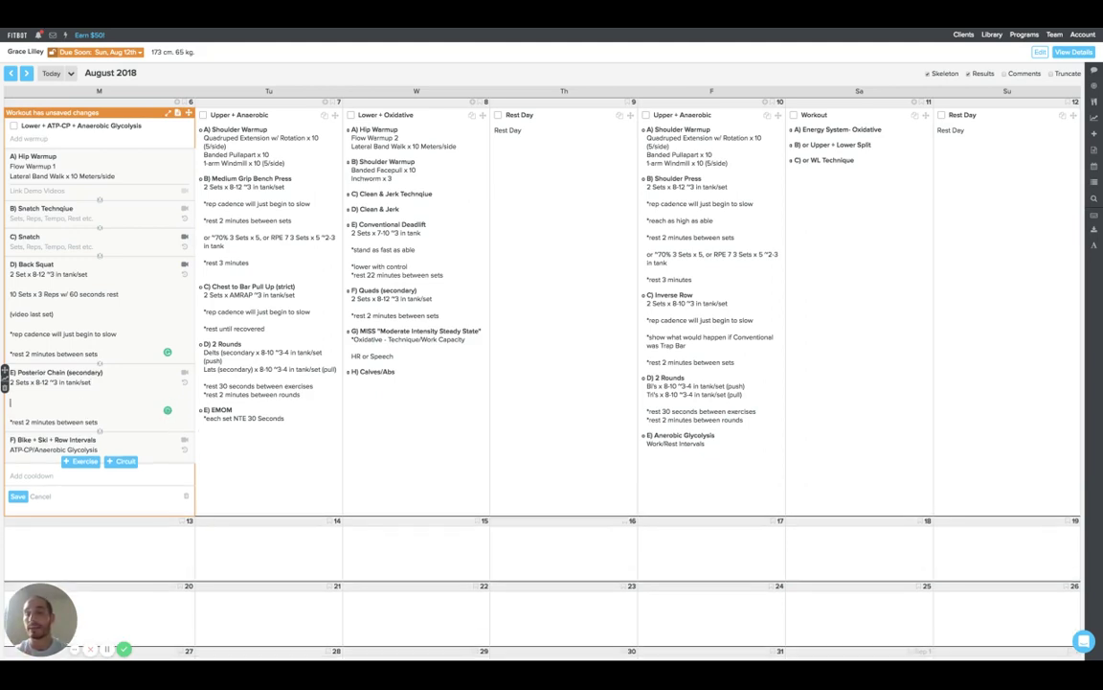
pyautogui.write('1')
pyautogui.write('*control the eccentric phase ')
pyautogui.write('of the lift')
pyautogui.write(' (aka lowering p')
pyautogui.write('hase)')
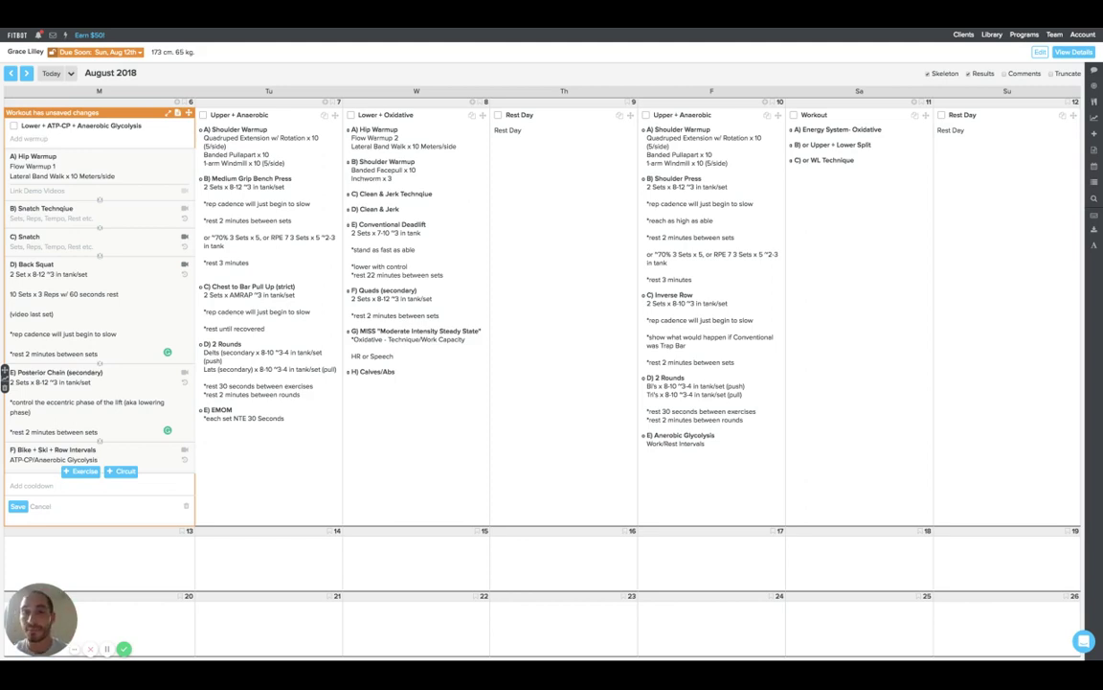
# In the August 7 workout, add "~2-3 in the tank ~7-8 RPE" below the sets line of Medium Grip Bench Press
pyautogui.click(296, 264)
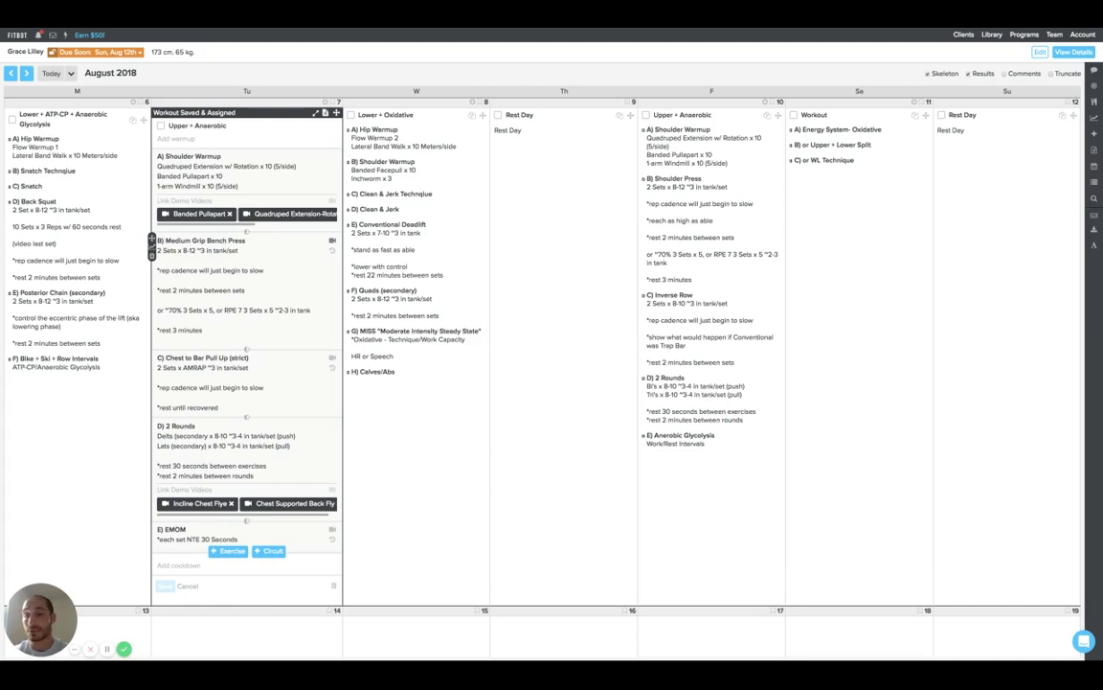
pyautogui.click(247, 250)
pyautogui.press('Return')
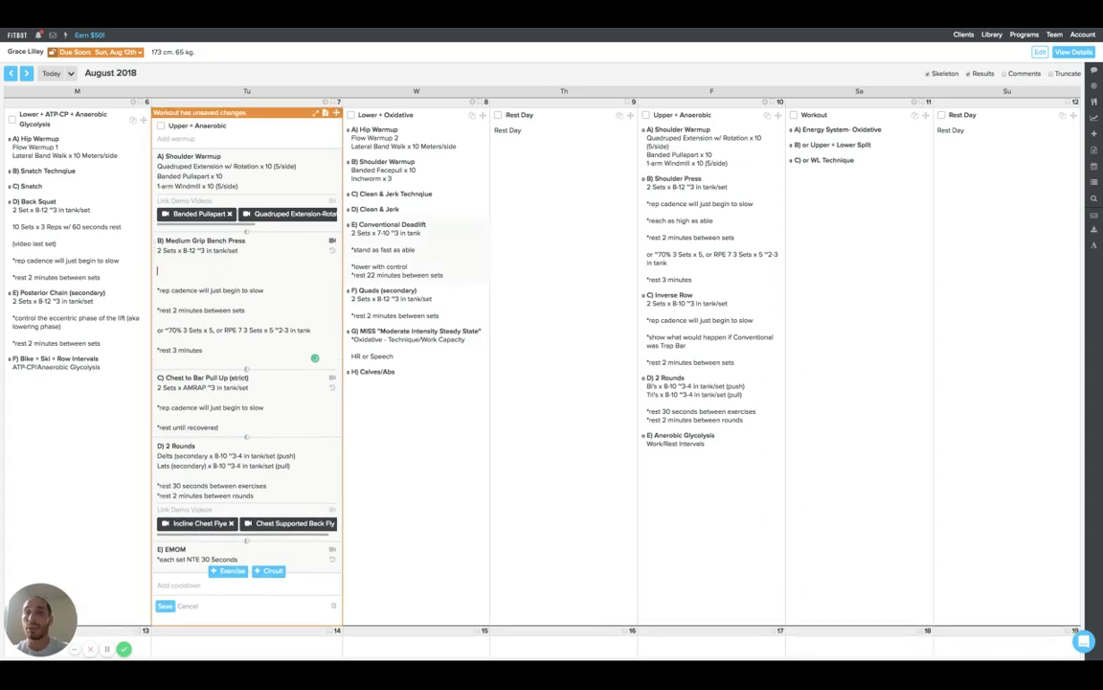
pyautogui.write('^2-3 in')
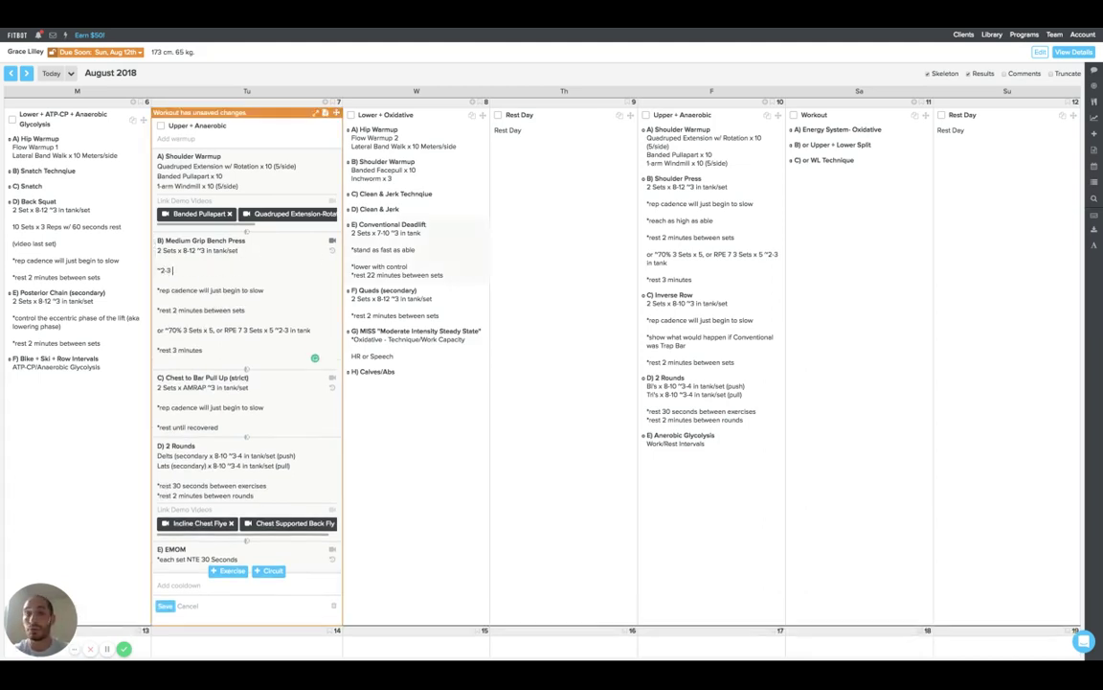
pyautogui.write(' the tank')
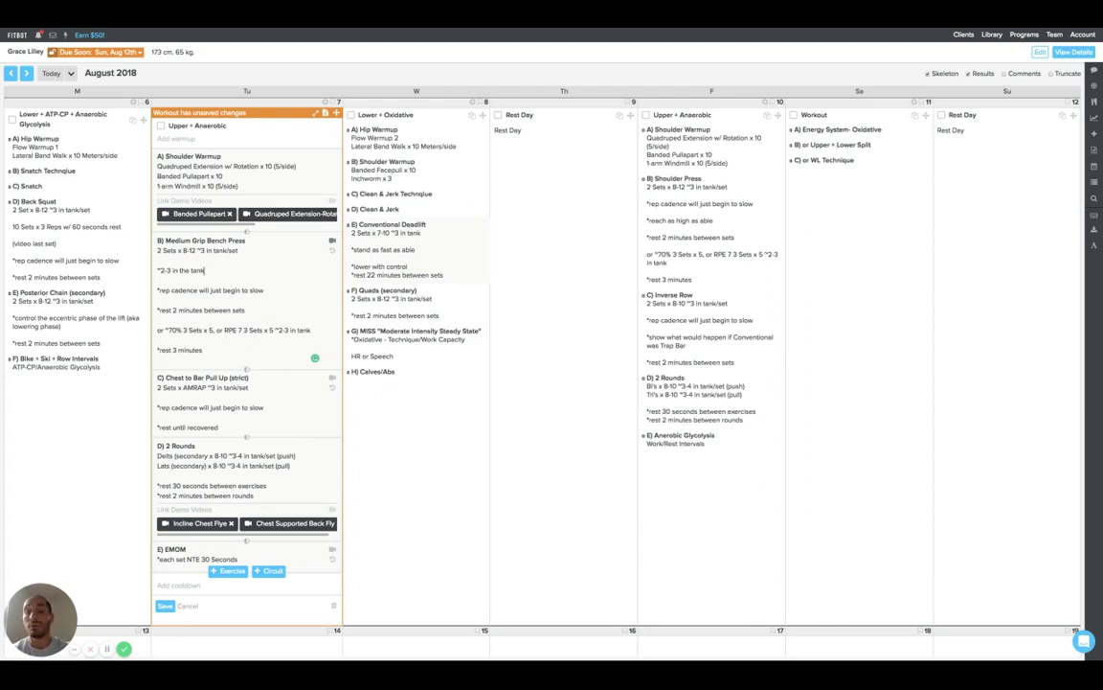
pyautogui.write('*')
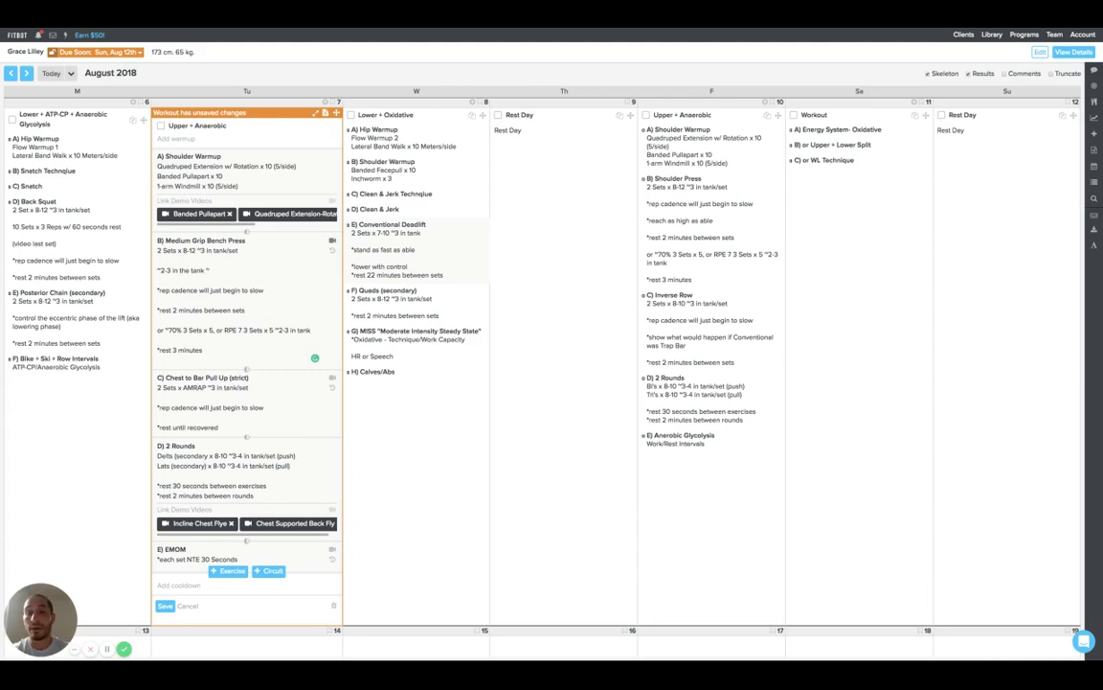
pyautogui.write('7-8 RPE')
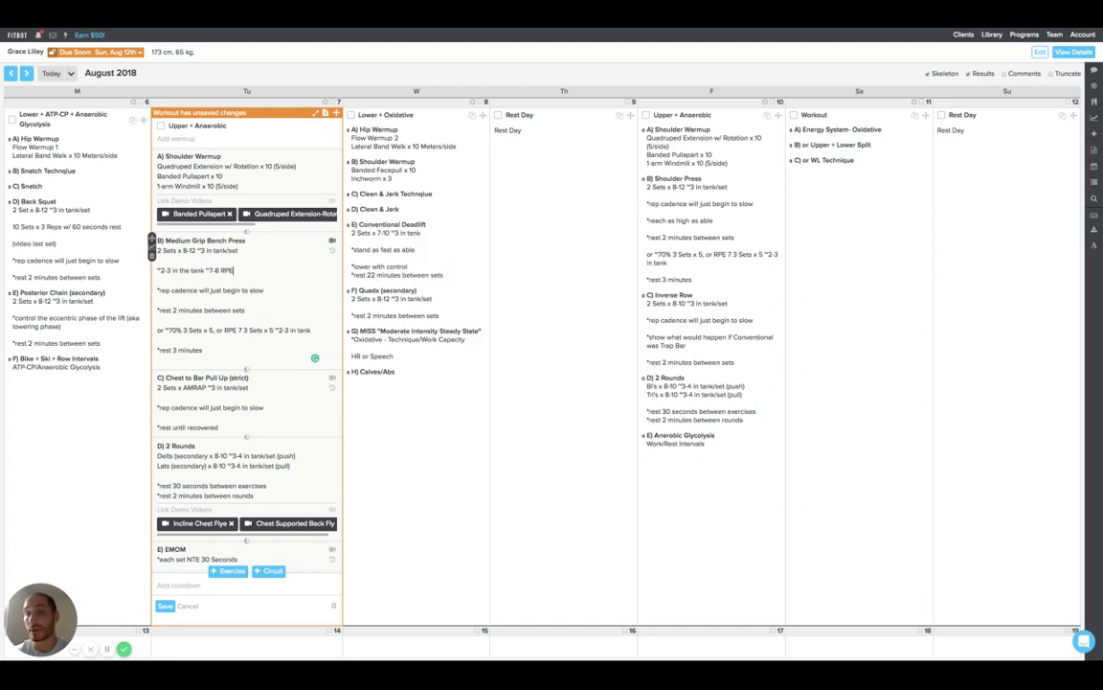
# Add the line "75% 4 Sets x 3-4" below the 70% option in the Medium Grip Bench Press instructions
pyautogui.click(312, 329)
pyautogui.press('Return')
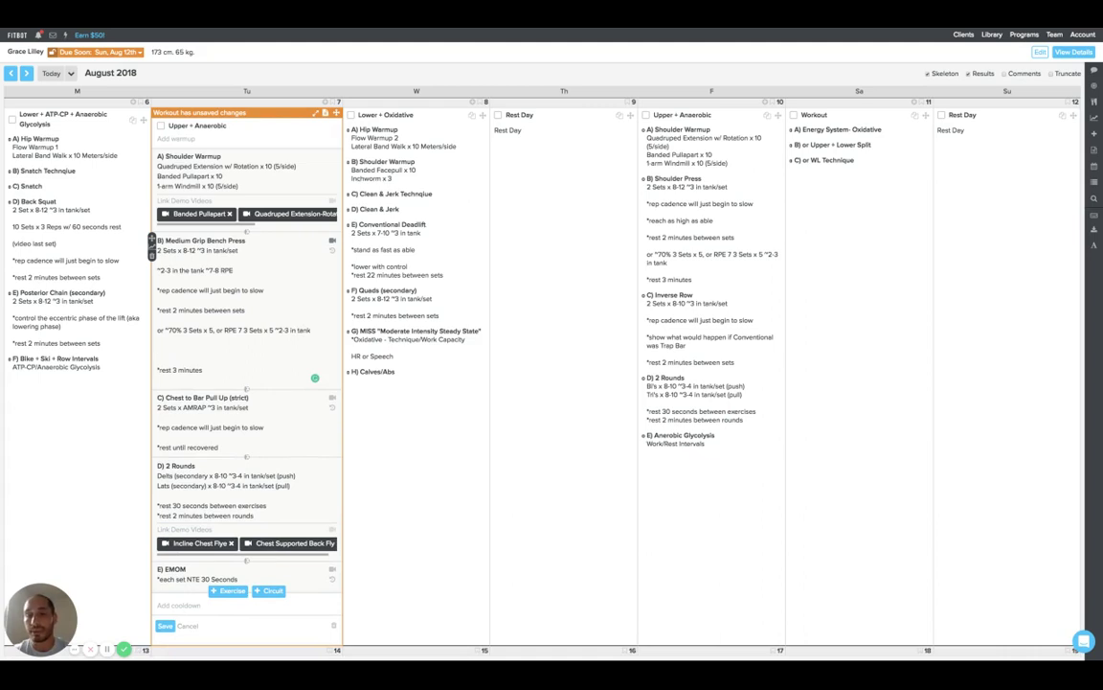
pyautogui.write('75%')
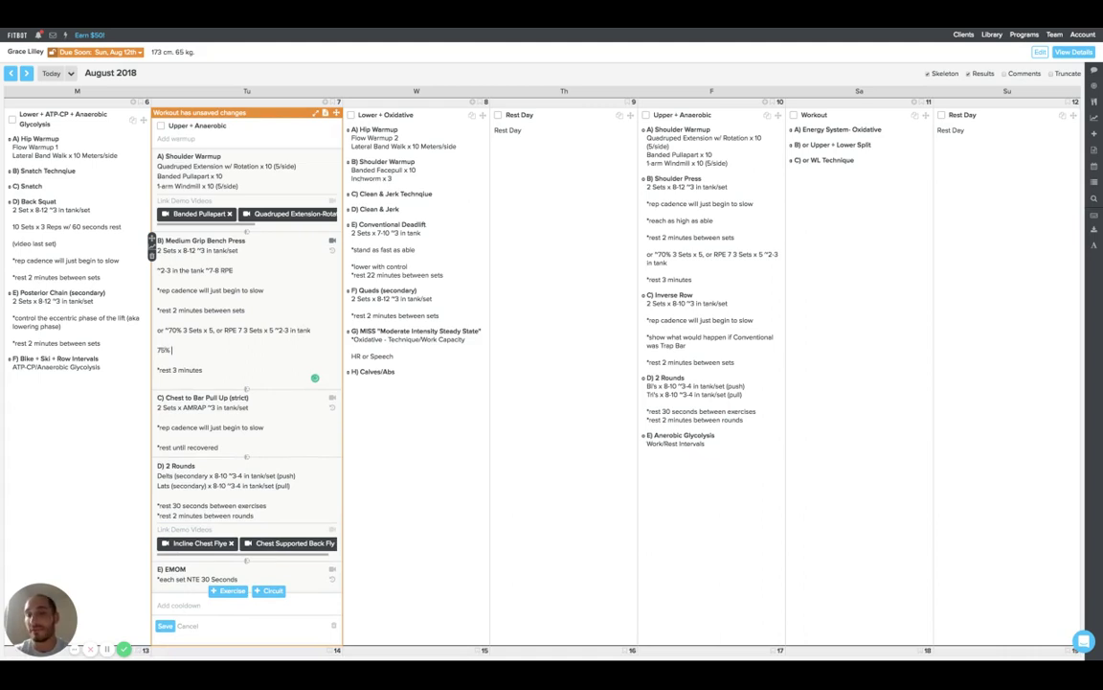
pyautogui.write(' 4 Sets x 3-4')
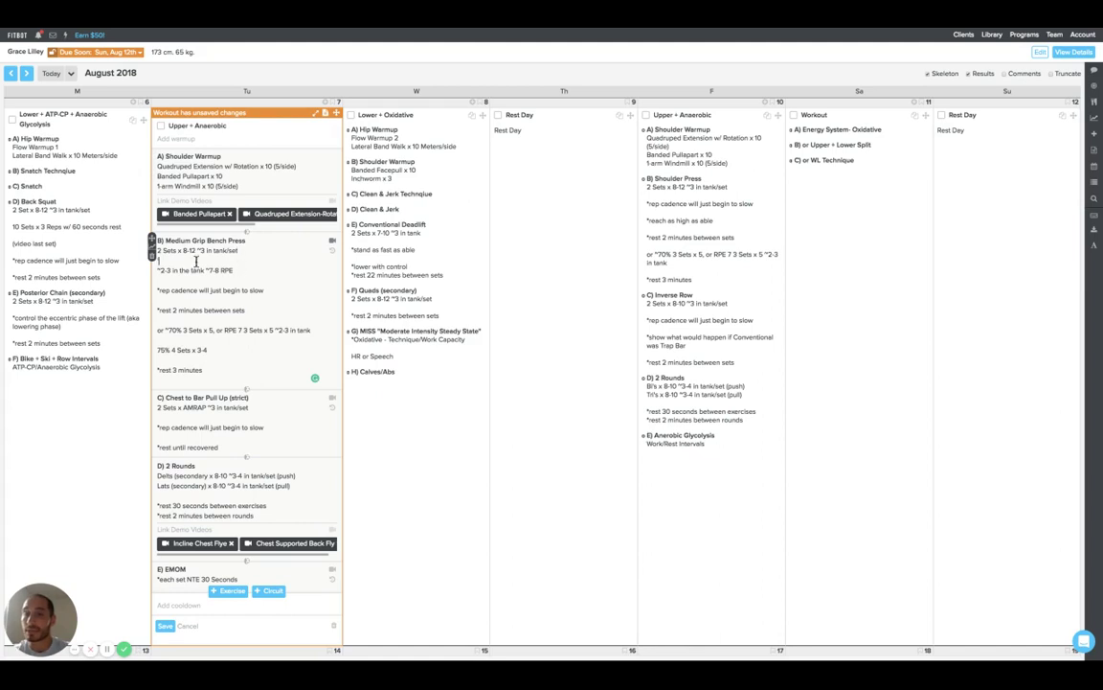
# Insert "3 Sets x 8-12 (up 5-10#)" above the tank and RPE line of Medium Grip Bench Press, with a blank line between them
pyautogui.press('Return')
pyautogui.write('3 Sets')
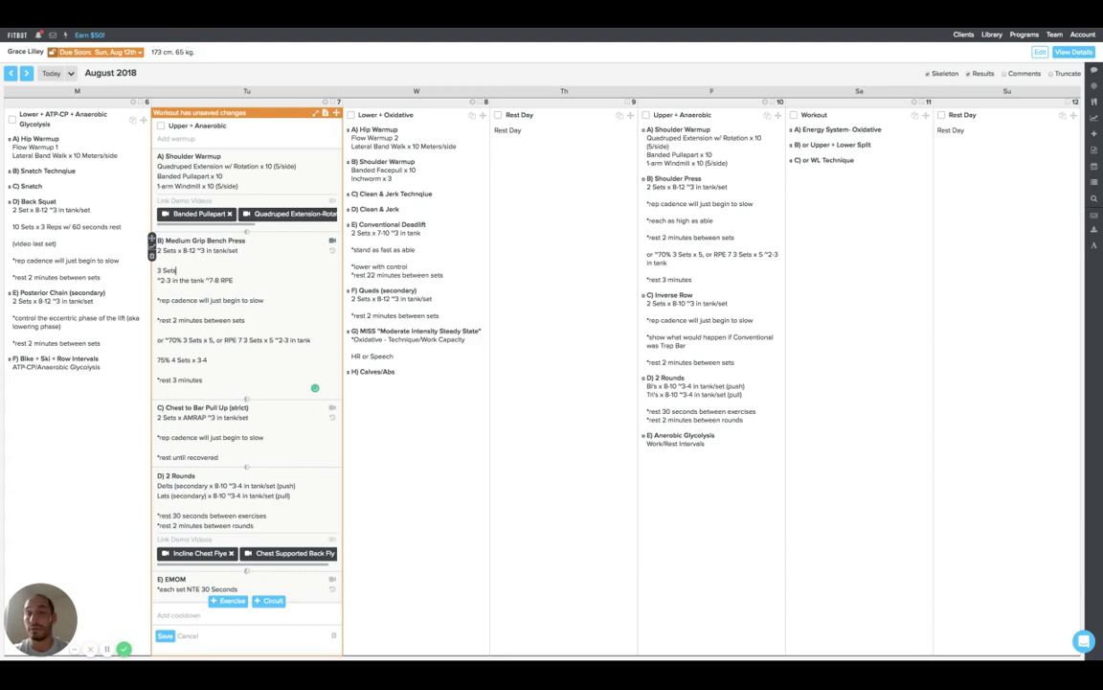
pyautogui.write(' x 8-12')
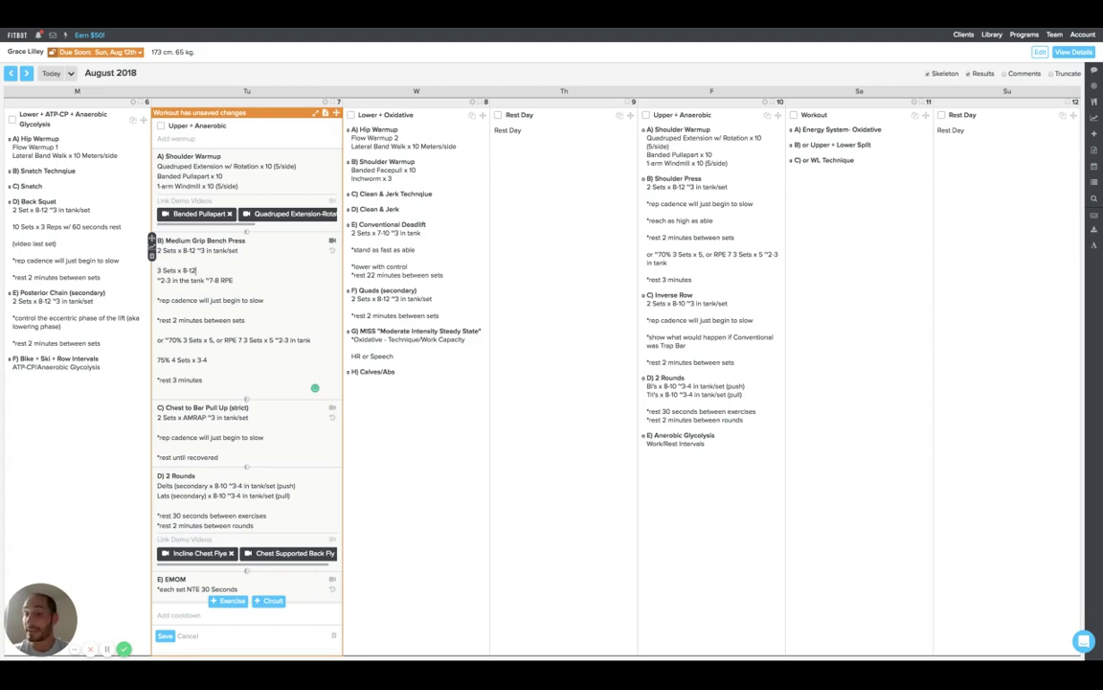
pyautogui.write(' (')
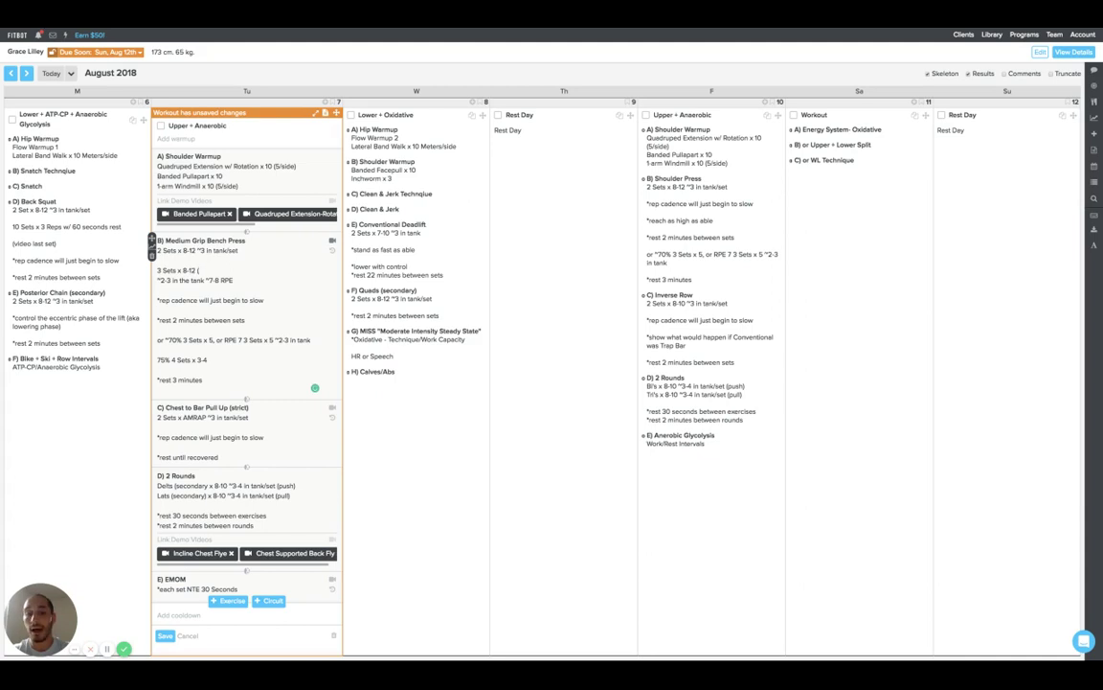
pyautogui.write('up 5-10#')
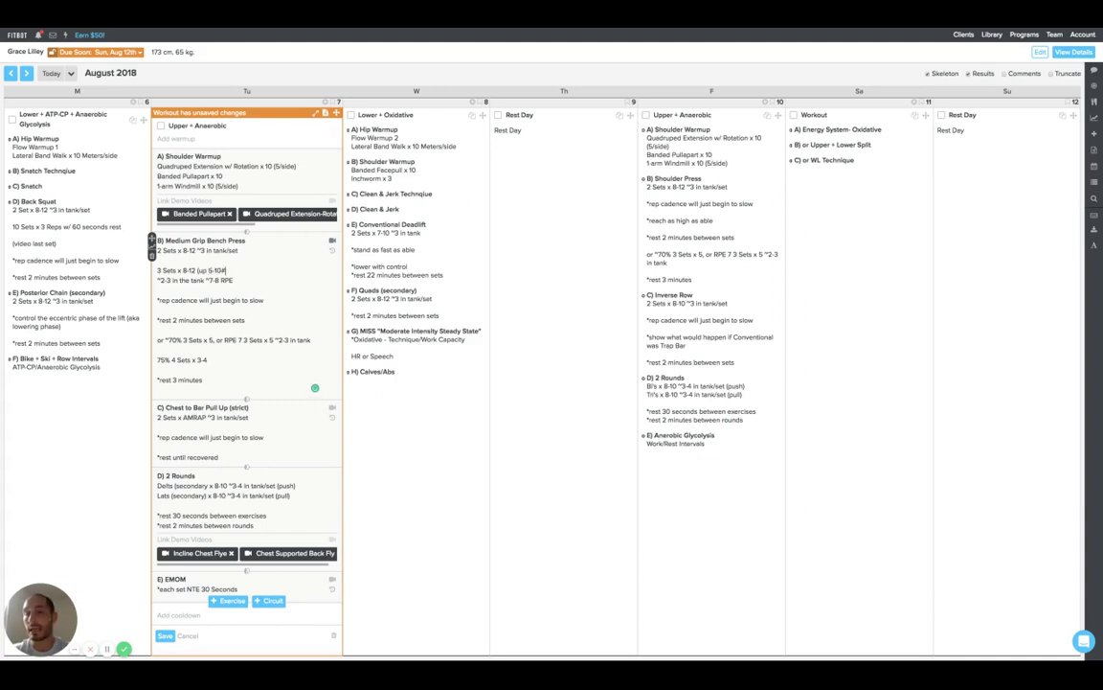
pyautogui.write(')')
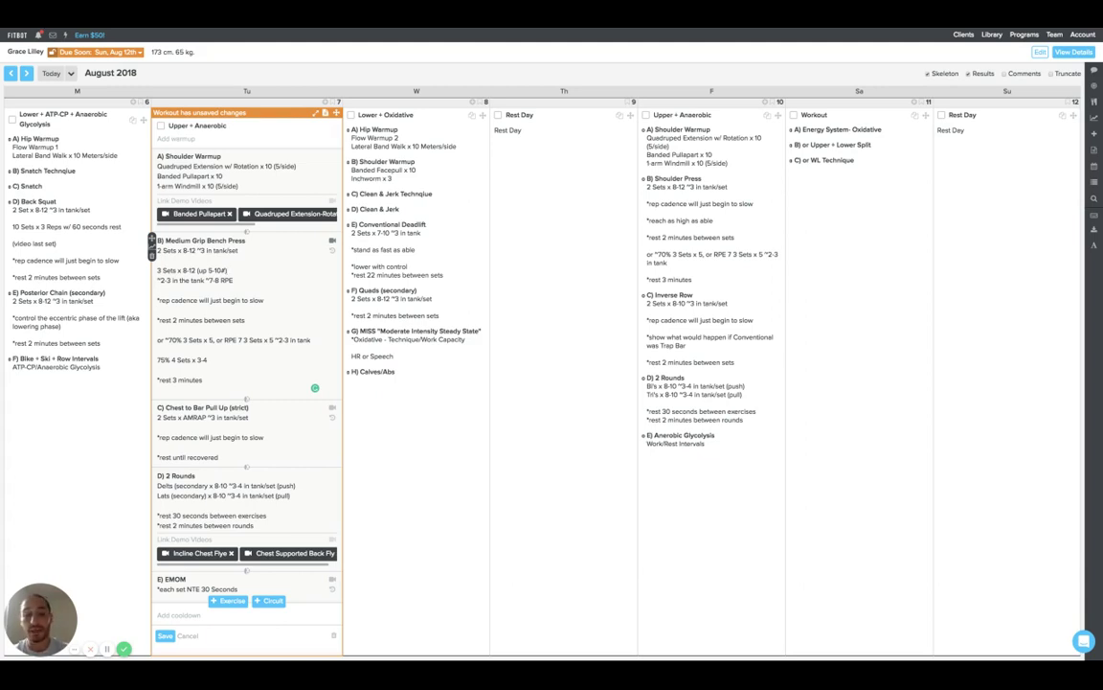
pyautogui.press('Return')
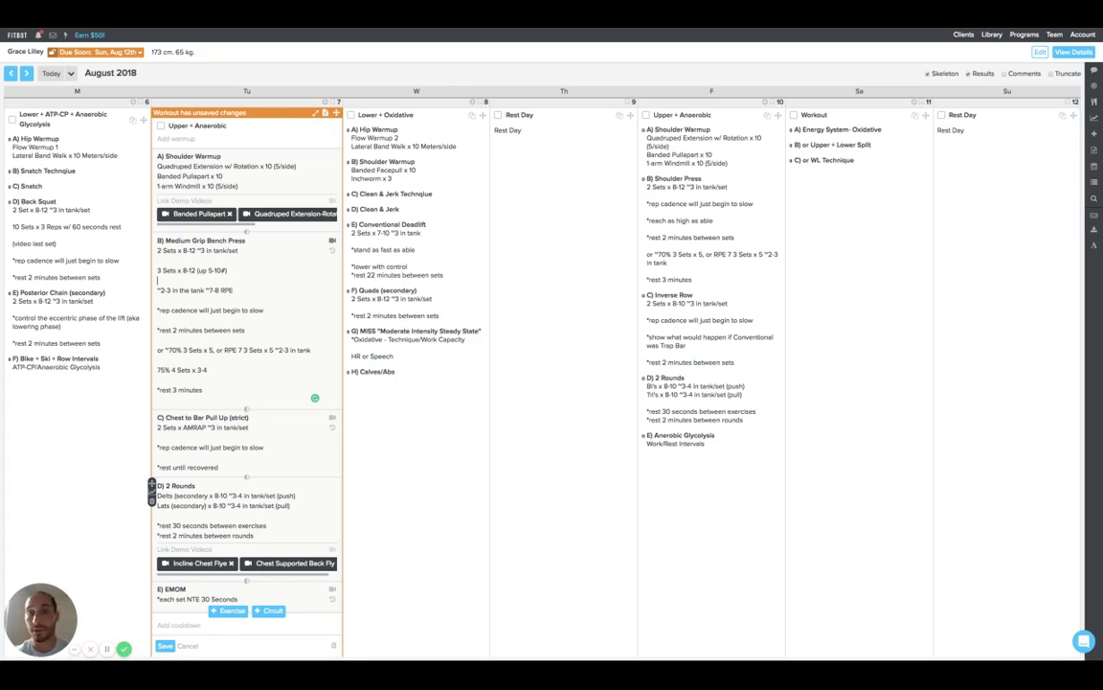
# In the August 8 Conventional Deadlift instructions, separate the rest line with a blank line and set the rest to 2 minutes
pyautogui.click(470, 267)
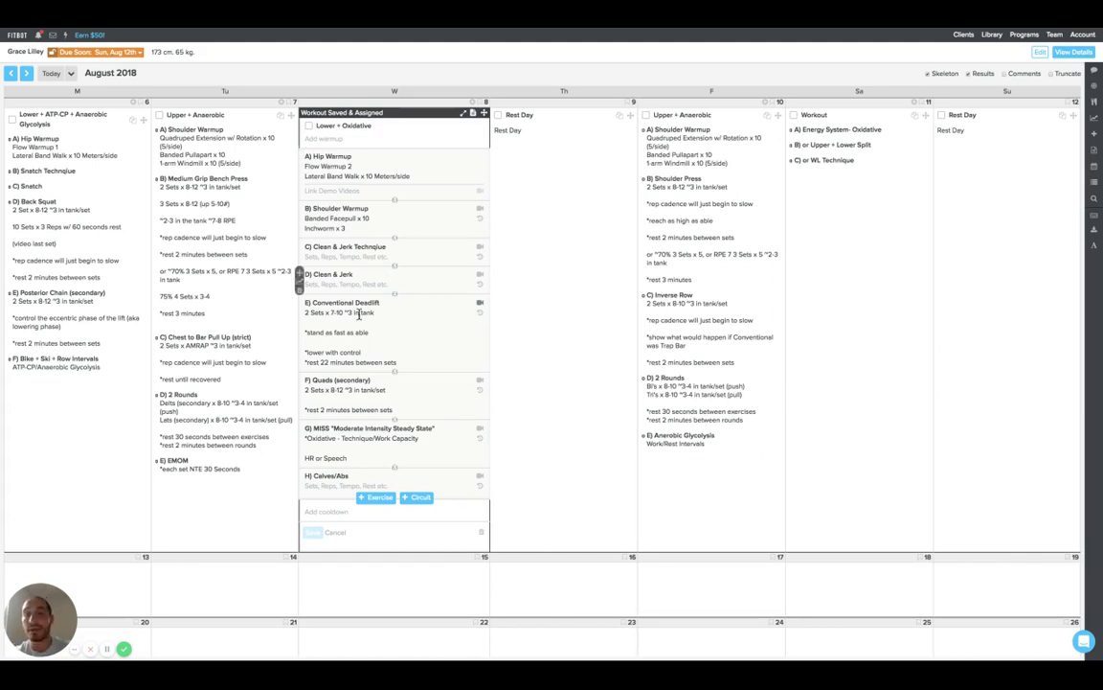
pyautogui.click(377, 344)
pyautogui.click(372, 352)
pyautogui.press('Return')
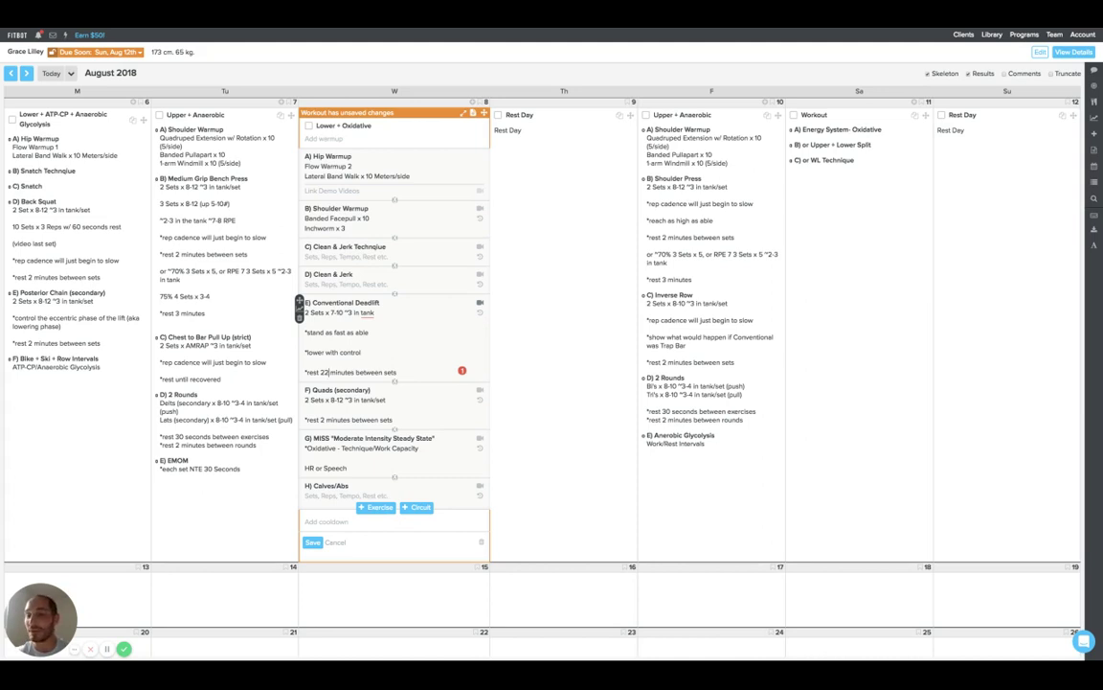
pyautogui.press('BackSpace')
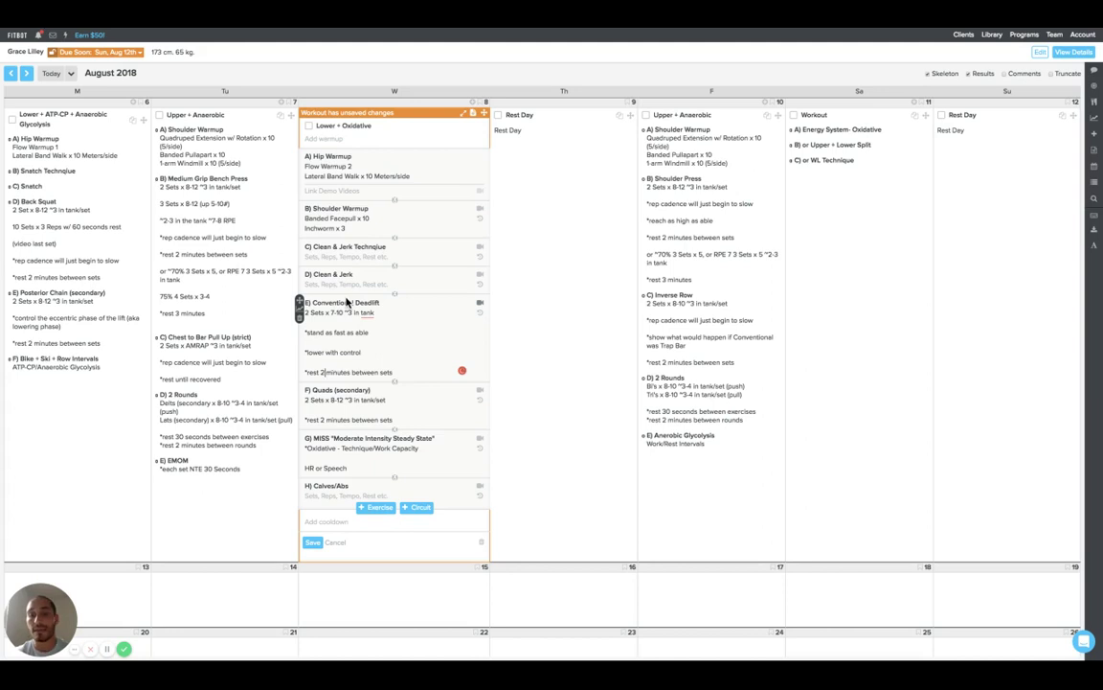
# Copy the "*stand as fast as able" cue from the August 8 Conventional Deadlift to below "(video last set)" in the August 6 Back Squat
pyautogui.click(389, 327)
pyautogui.moveTo(389, 327); pyautogui.dragTo(220, 332)
pyautogui.hotkey('ctrl', 'c')
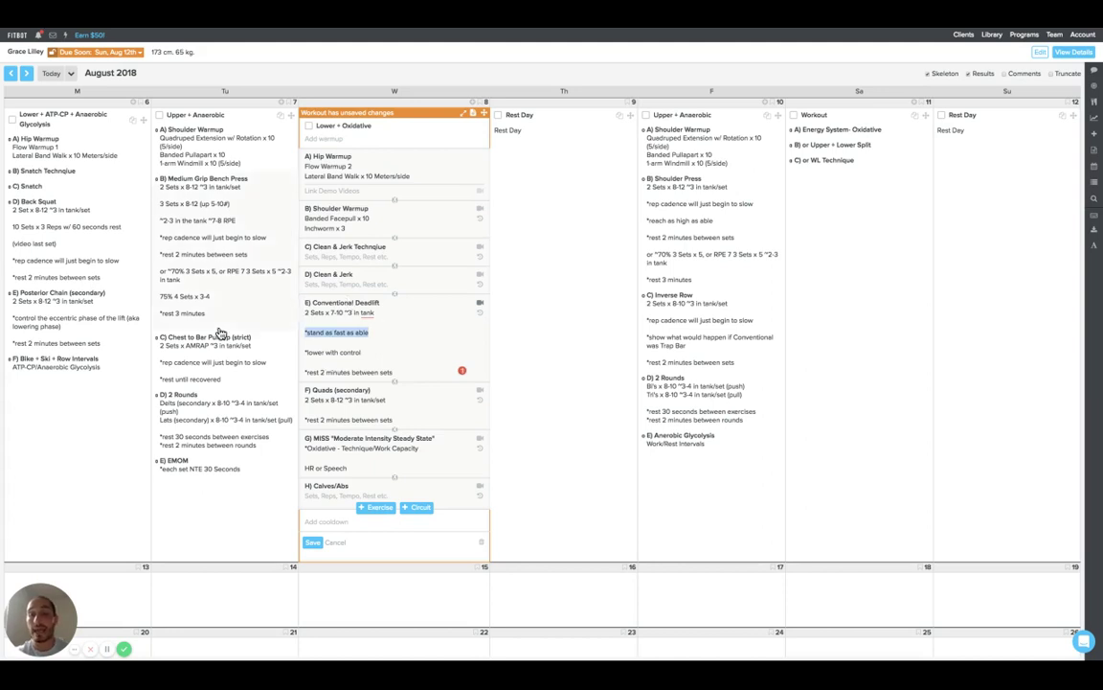
pyautogui.click(99, 290)
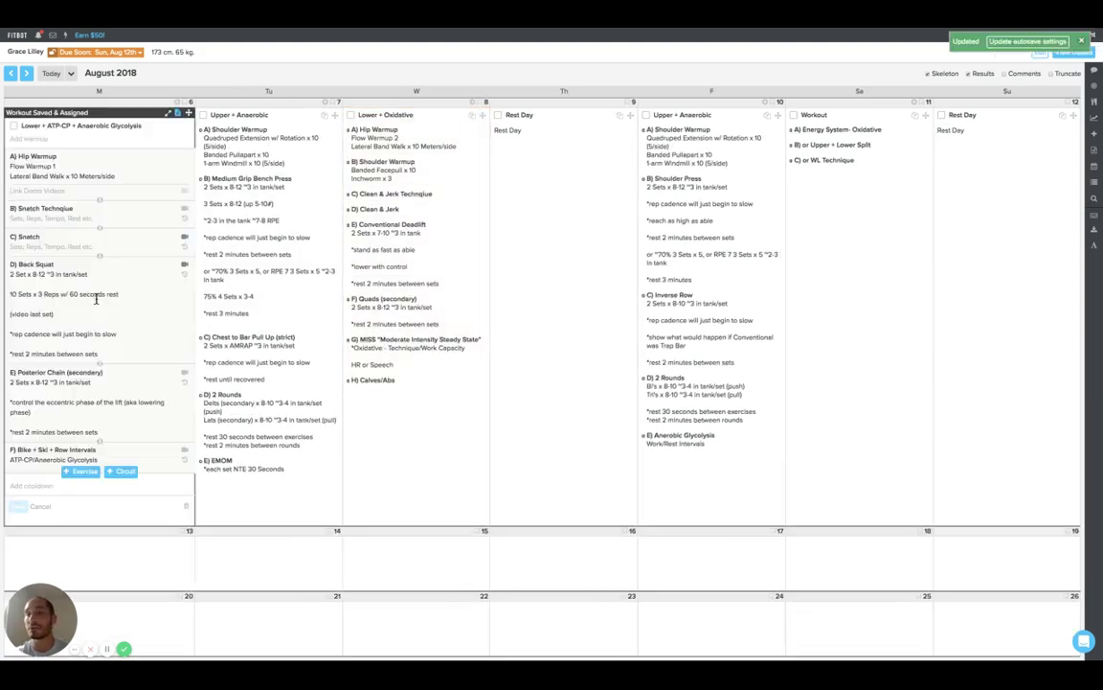
pyautogui.click(106, 313)
pyautogui.press('Return')
pyautogui.hotkey('ctrl', 'v')
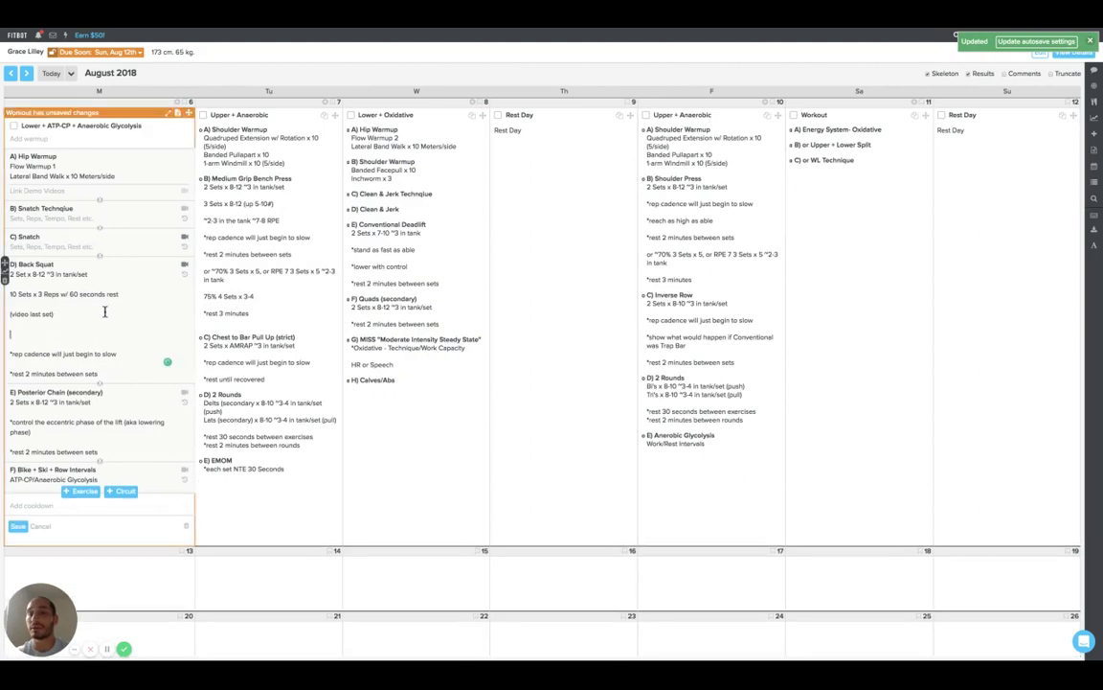
# Extend the copied Back Squat cue with "w/ a controlled eccentric - no bounce"
pyautogui.write('w/')
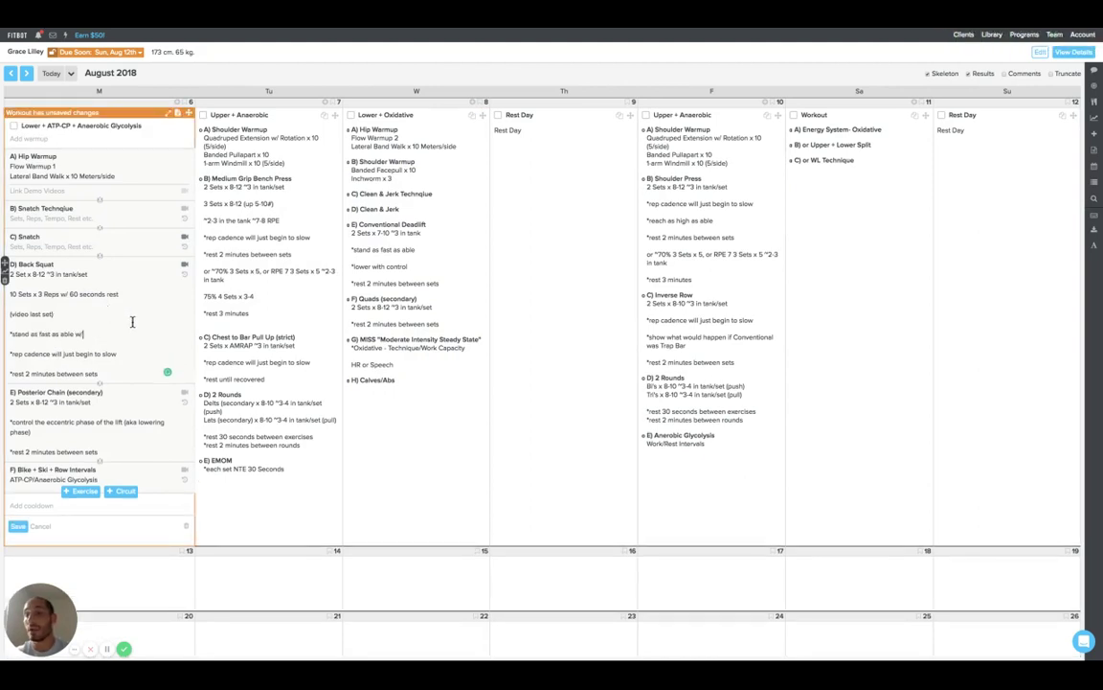
pyautogui.write(' a controlled eccengr')
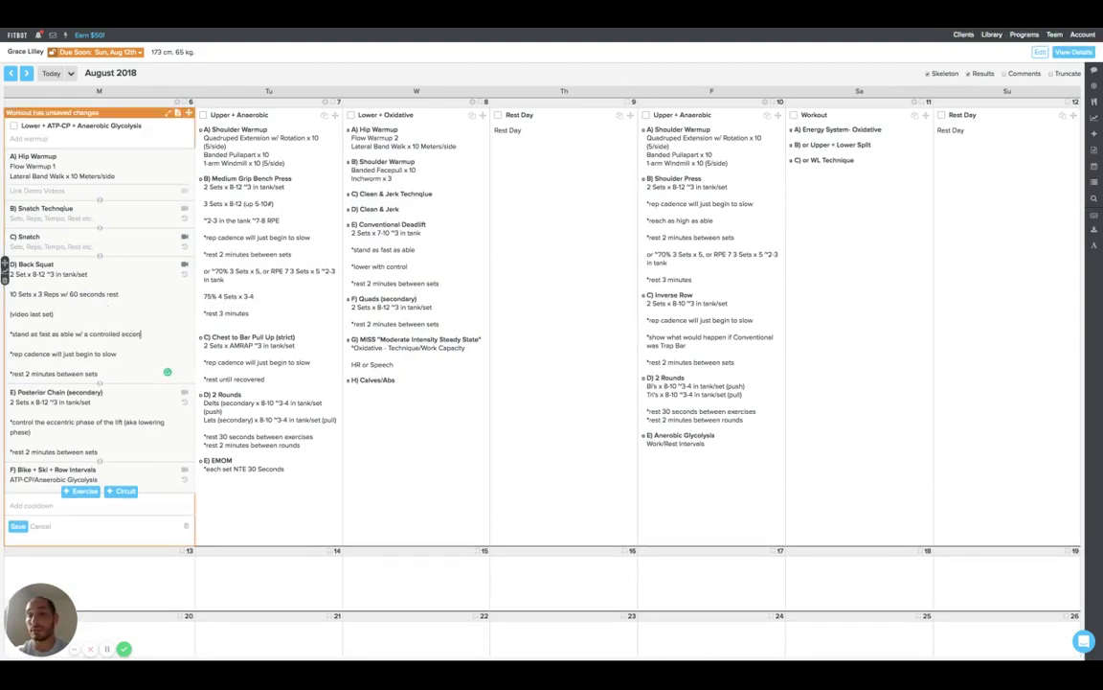
pyautogui.press('BackSpace')
pyautogui.press('BackSpace')
pyautogui.write('tric - no bounce')
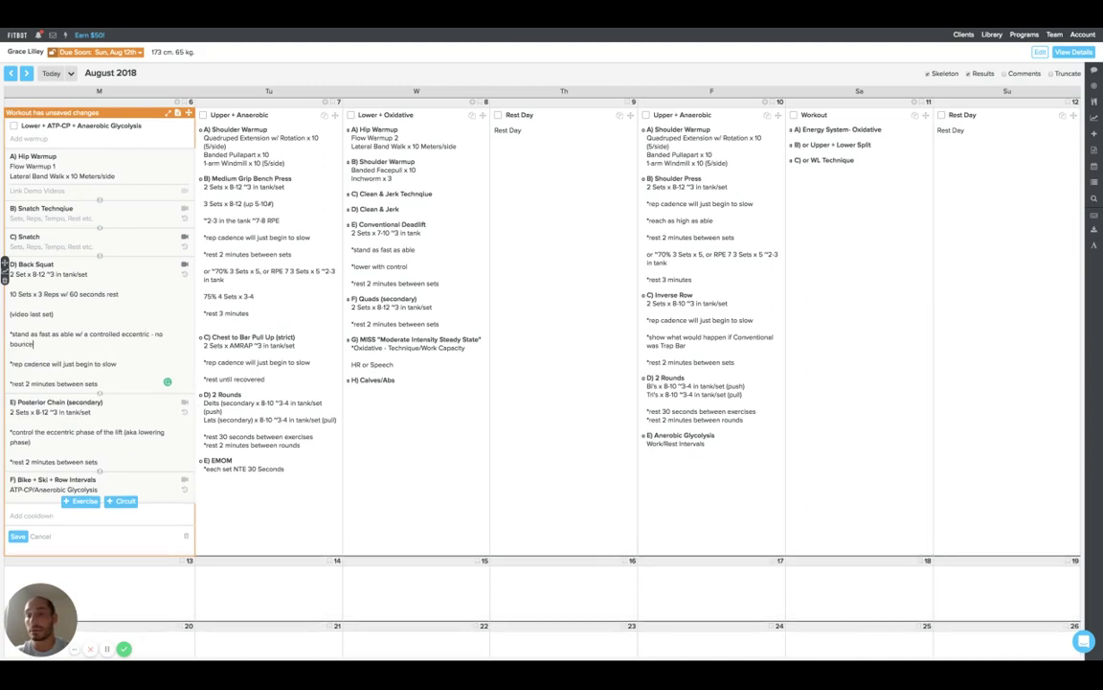
pyautogui.click(358, 324)
pyautogui.click(358, 324)
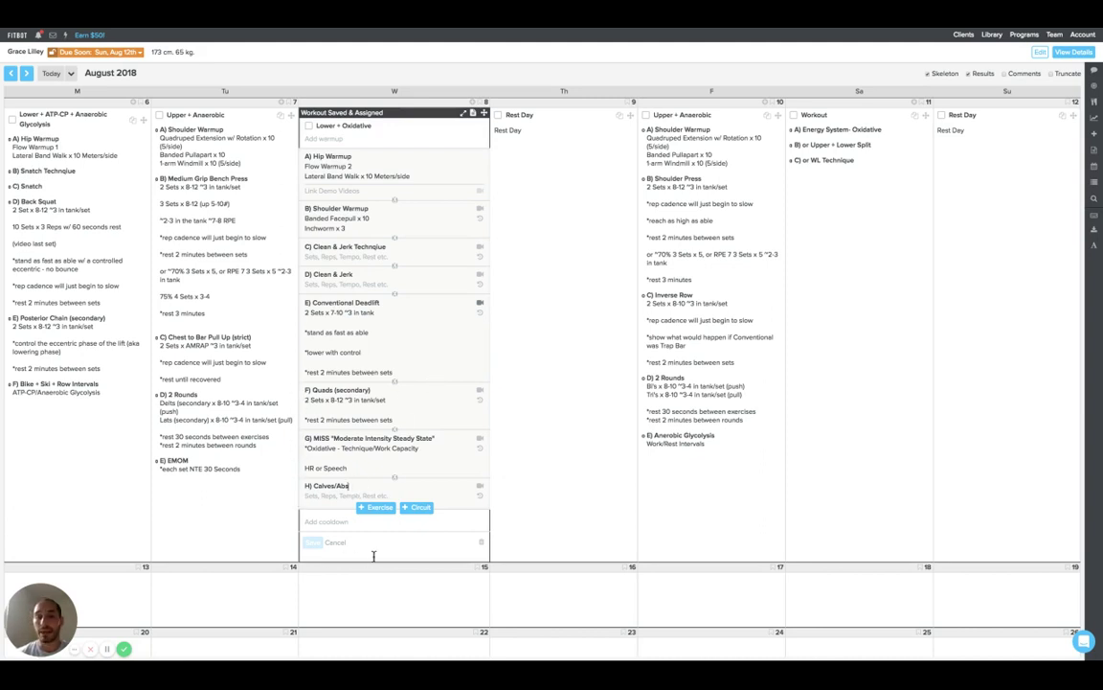
pyautogui.click(367, 489)
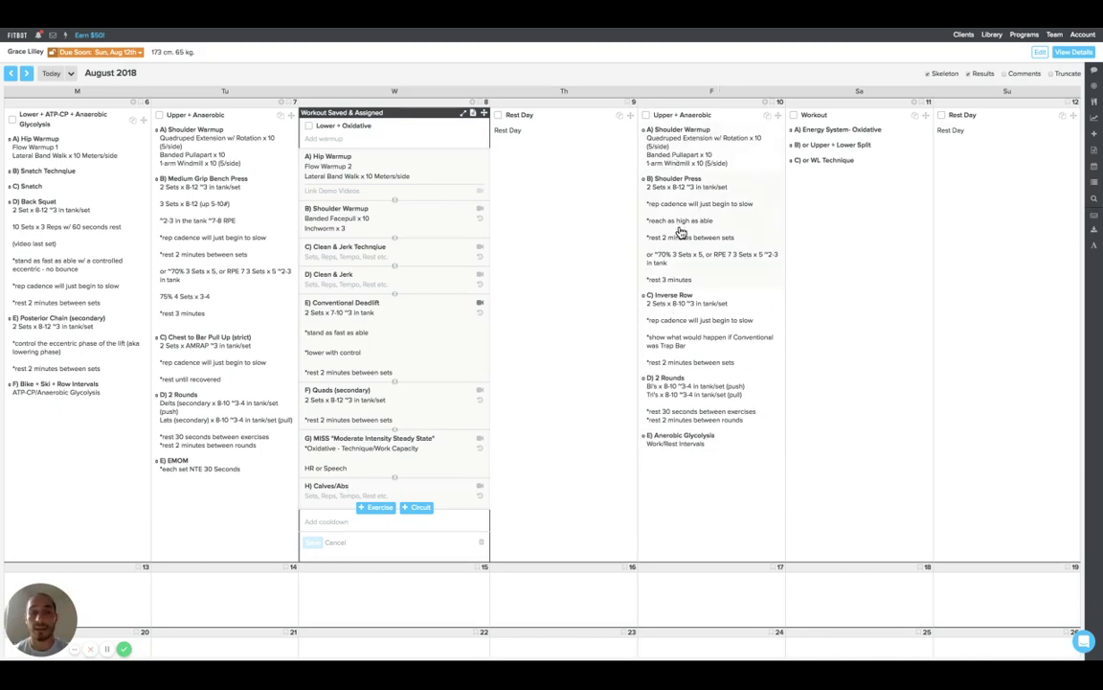
pyautogui.press('Escape')
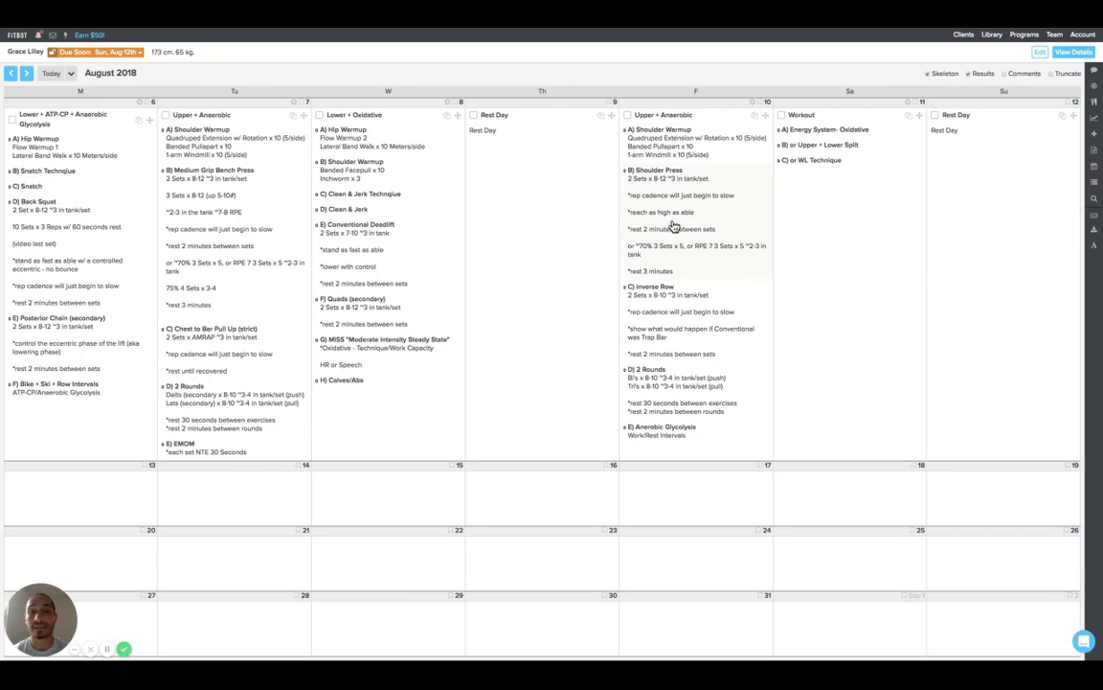
pyautogui.click(674, 226)
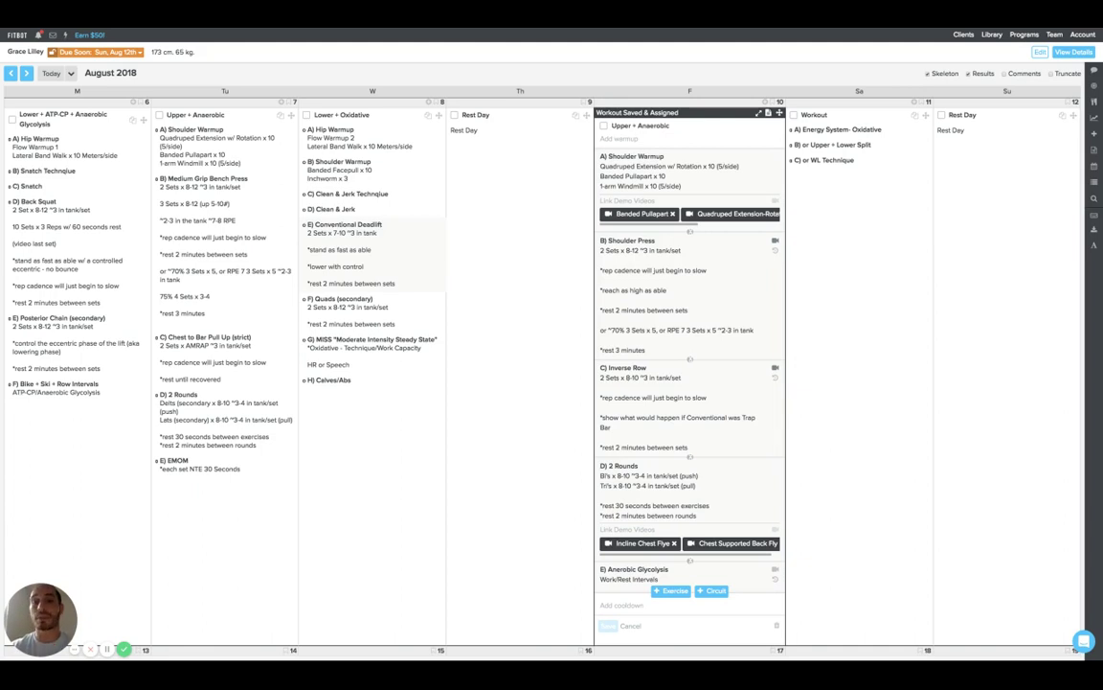
# In the August 8 workout, replace the Conventional Deadlift exercise with Hex Bar Deadlift from the exercise suggestions
pyautogui.click(385, 252)
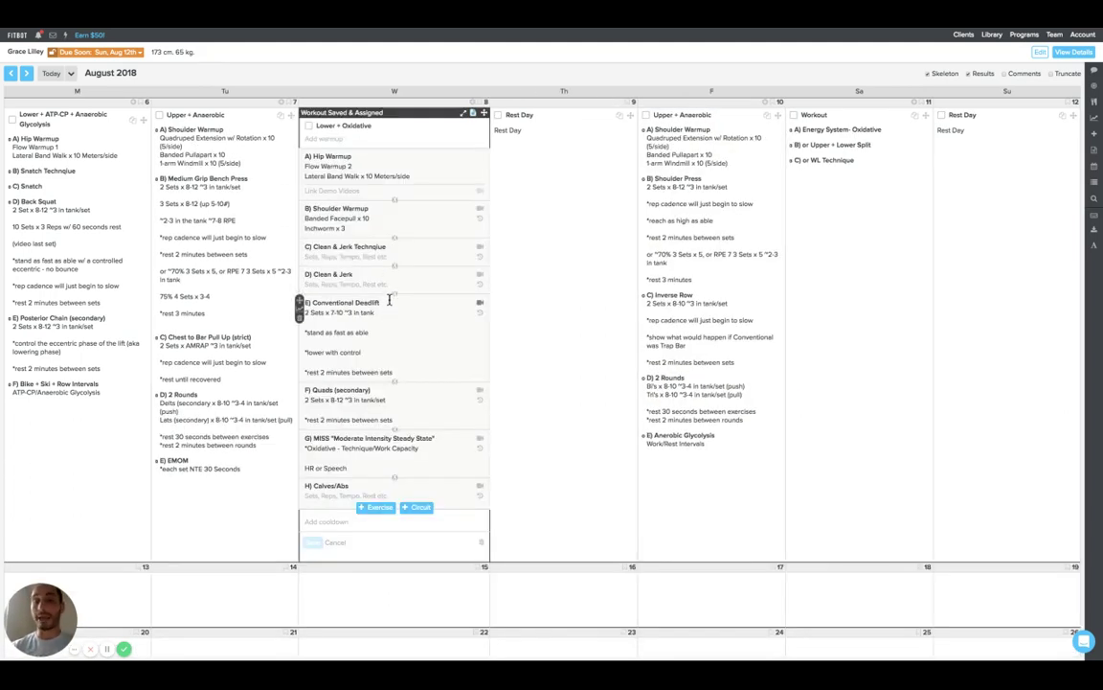
pyautogui.moveTo(388, 302); pyautogui.dragTo(192, 300)
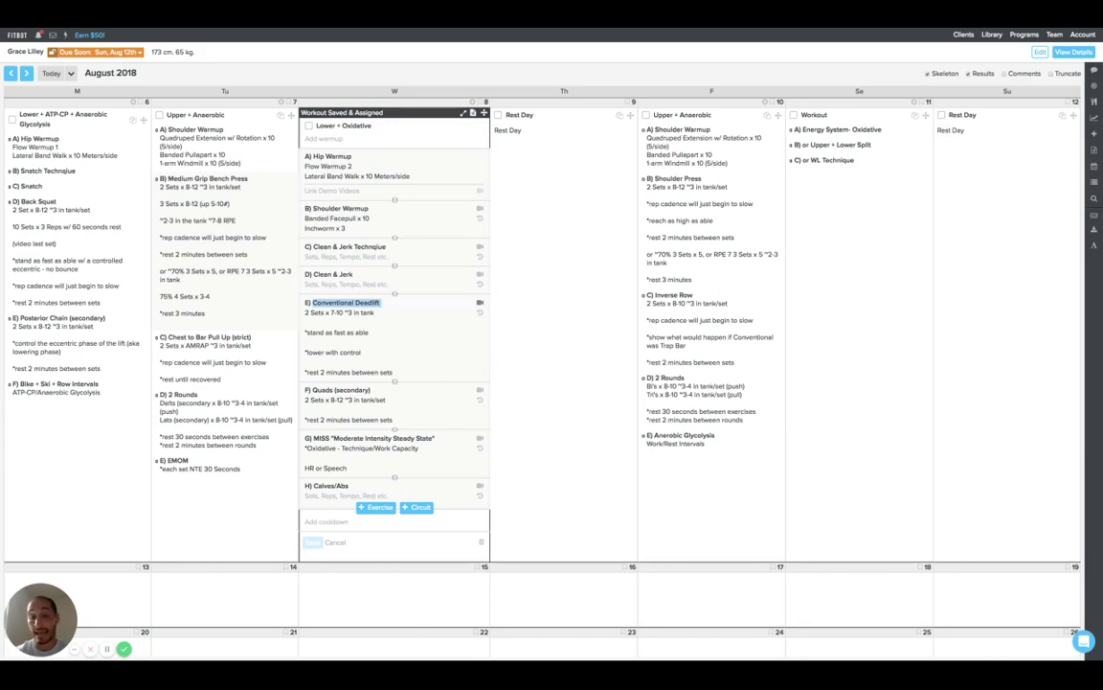
pyautogui.write('HEx b')
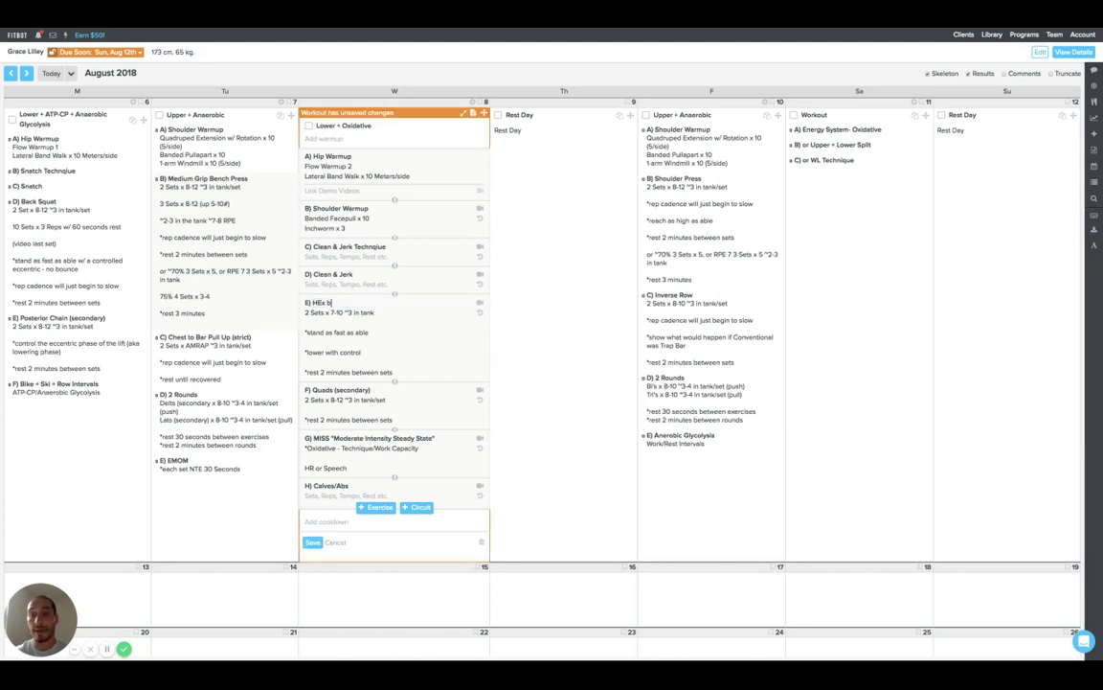
pyautogui.press('BackSpace')
pyautogui.press('BackSpace')
pyautogui.press('BackSpace')
pyautogui.press('BackSpace')
pyautogui.write('ex Bar')
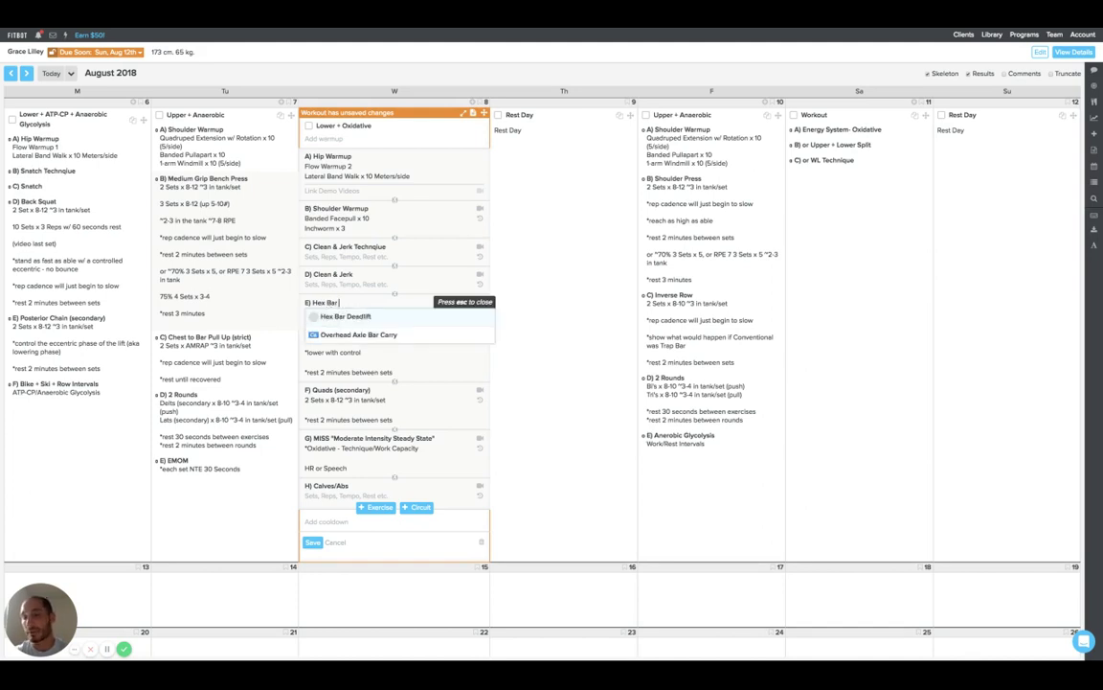
pyautogui.write(' deadlift')
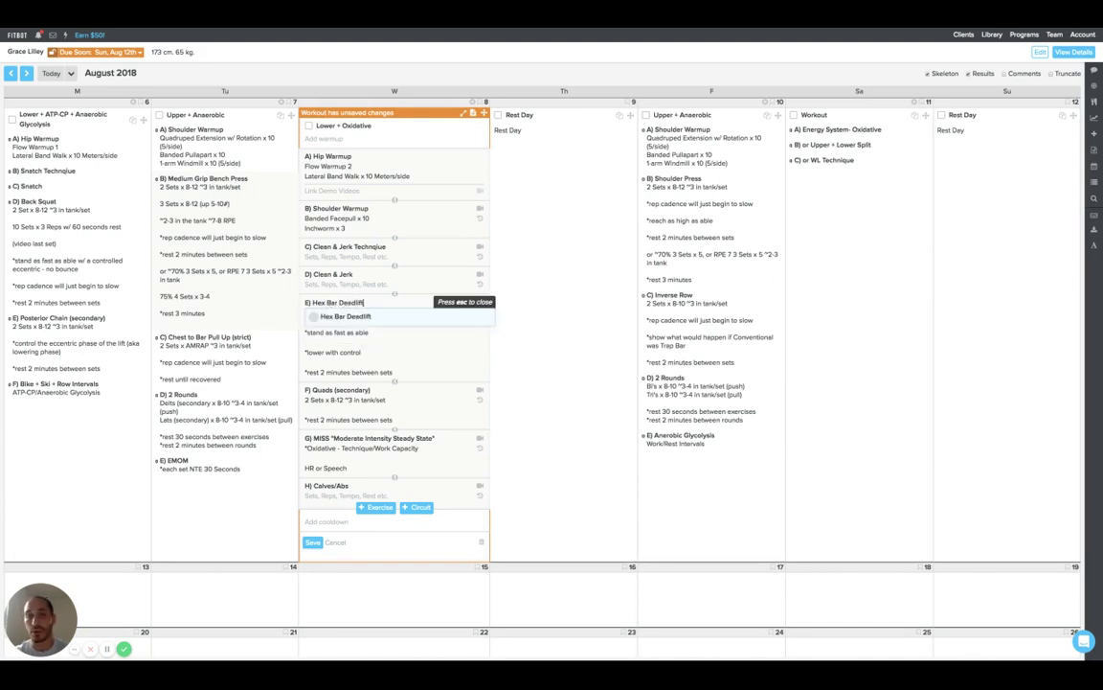
pyautogui.click(337, 317)
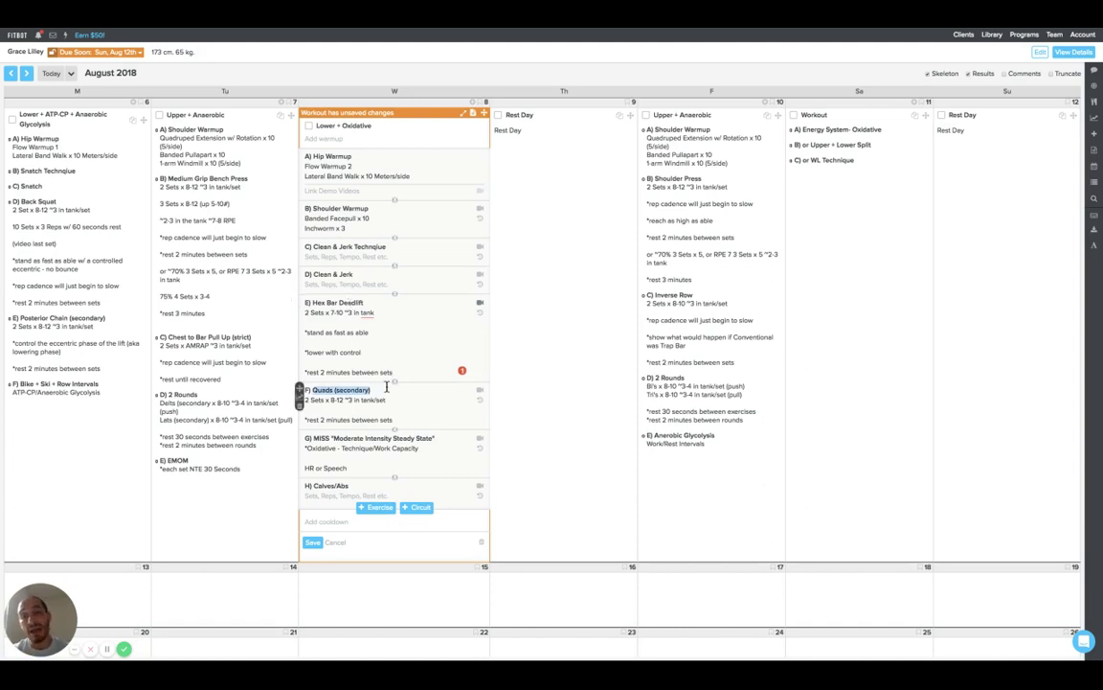
# Replace the Quads (secondary) exercise in the August 8 workout with the suggested Hip Thrust
pyautogui.tripleClick(360, 387)
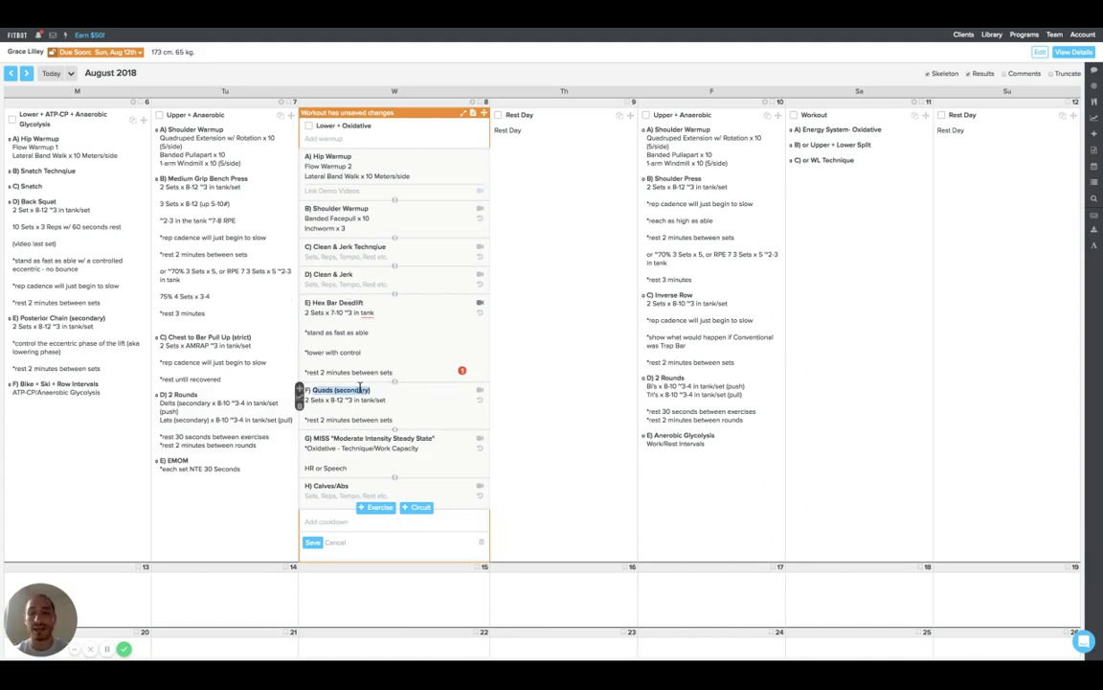
pyautogui.write('Hip Thrust')
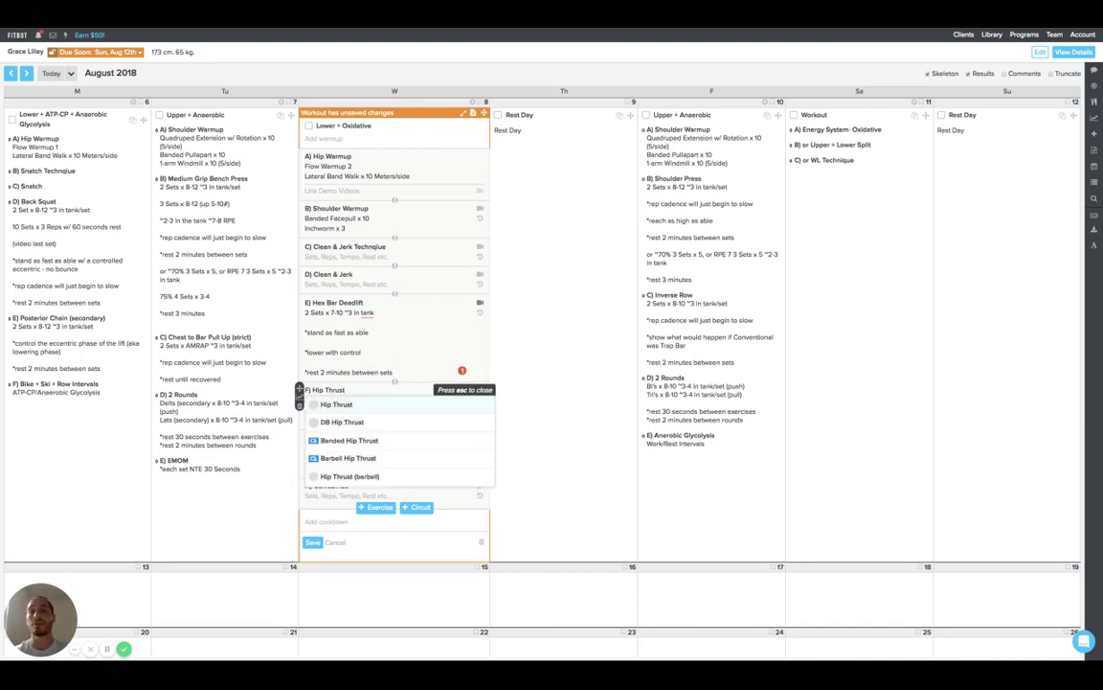
pyautogui.press('Return')
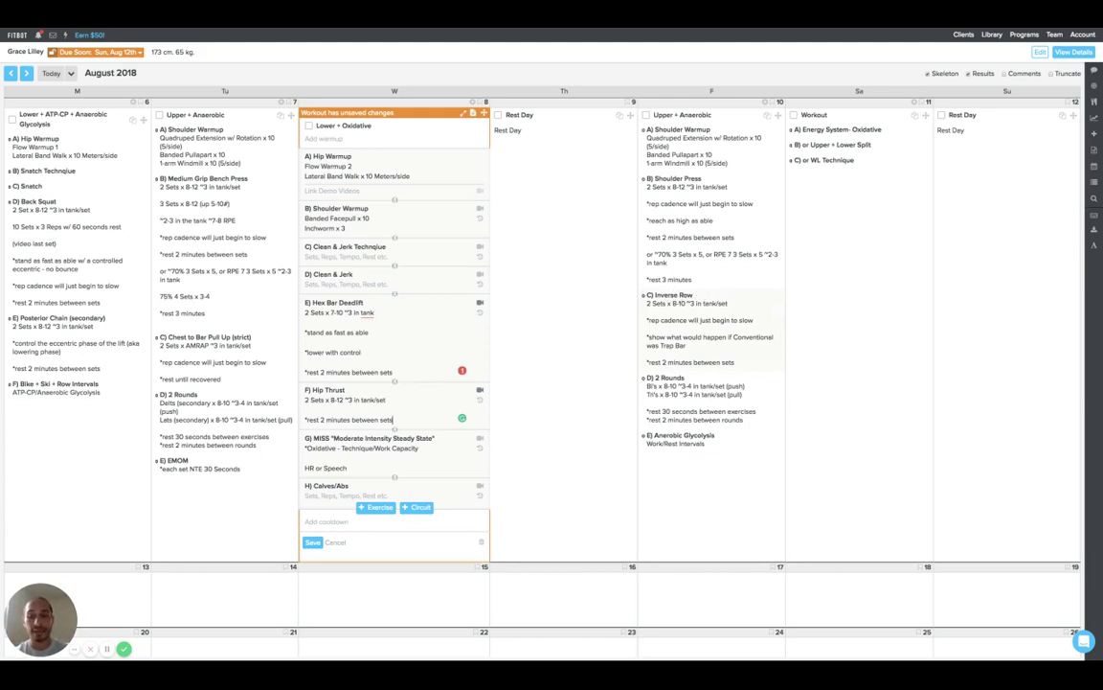
# In the August 10 workout, replace the Inverse Row exercise with Pronated Bent Row from the exercise suggestions
pyautogui.click(682, 343)
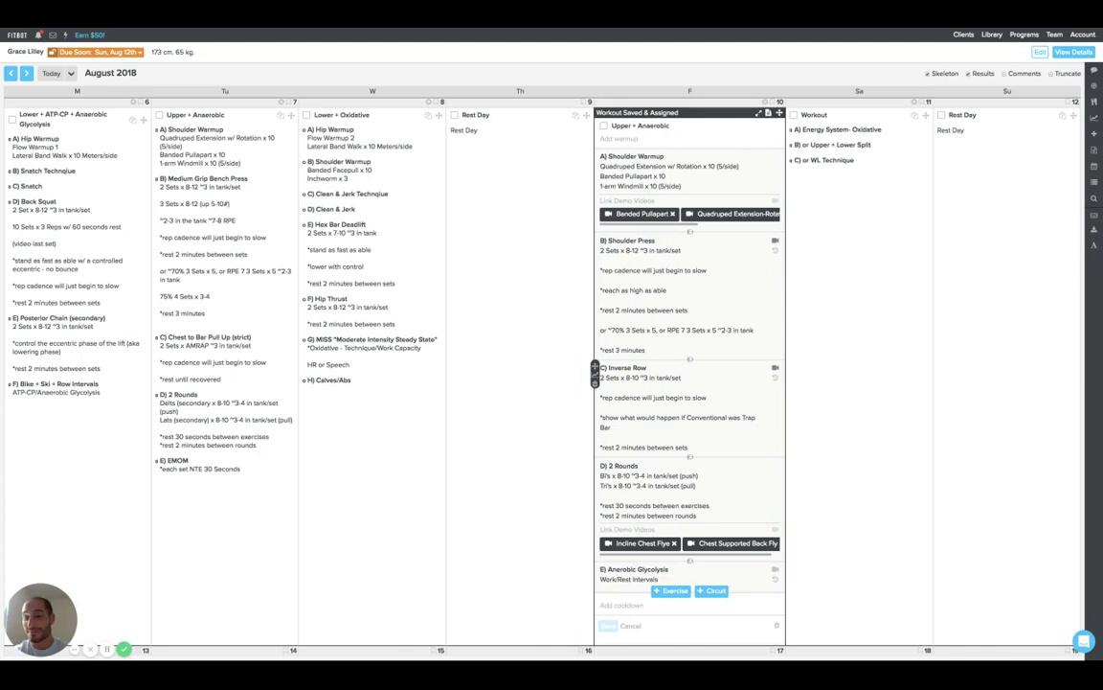
pyautogui.tripleClick(627, 368)
pyautogui.write('Ben')
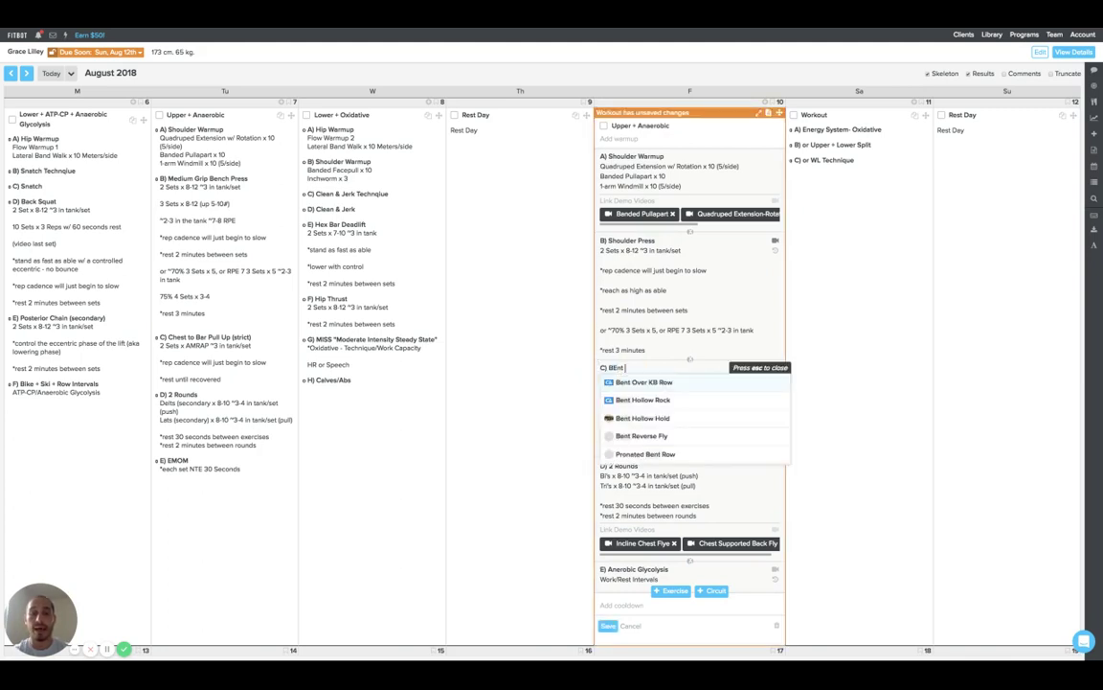
pyautogui.write('t Row')
pyautogui.click(637, 382)
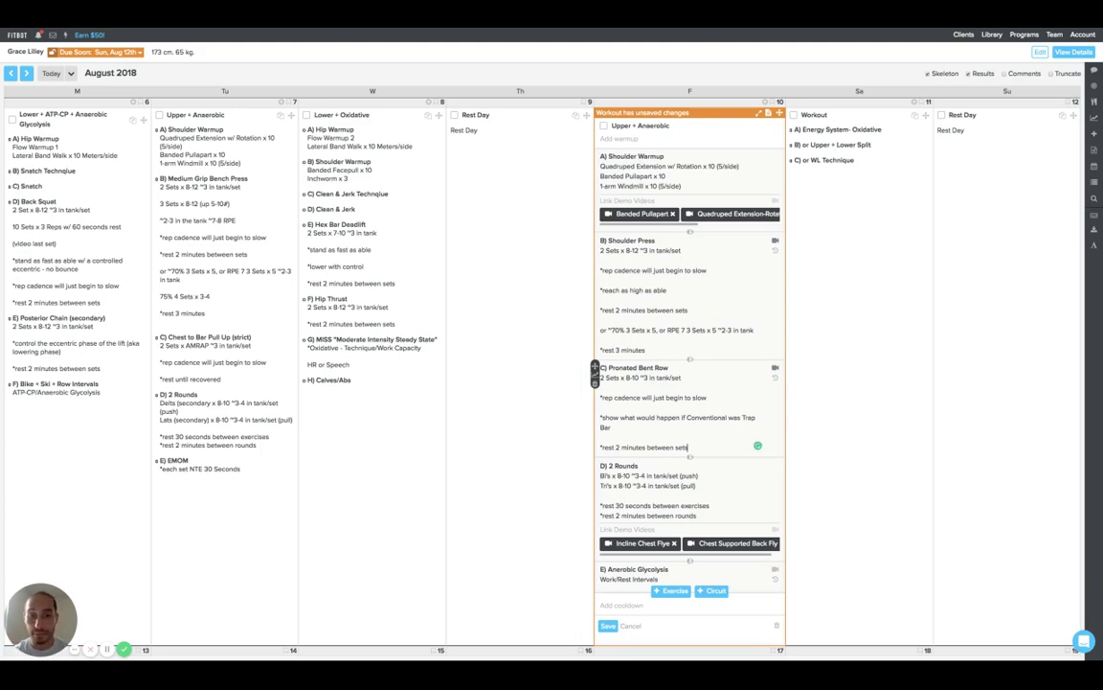
# Delete the line "*show what would happen if Conventional was Trap Bar" from the Pronated Bent Row instructions, along with its extra blank line
pyautogui.tripleClick(657, 424)
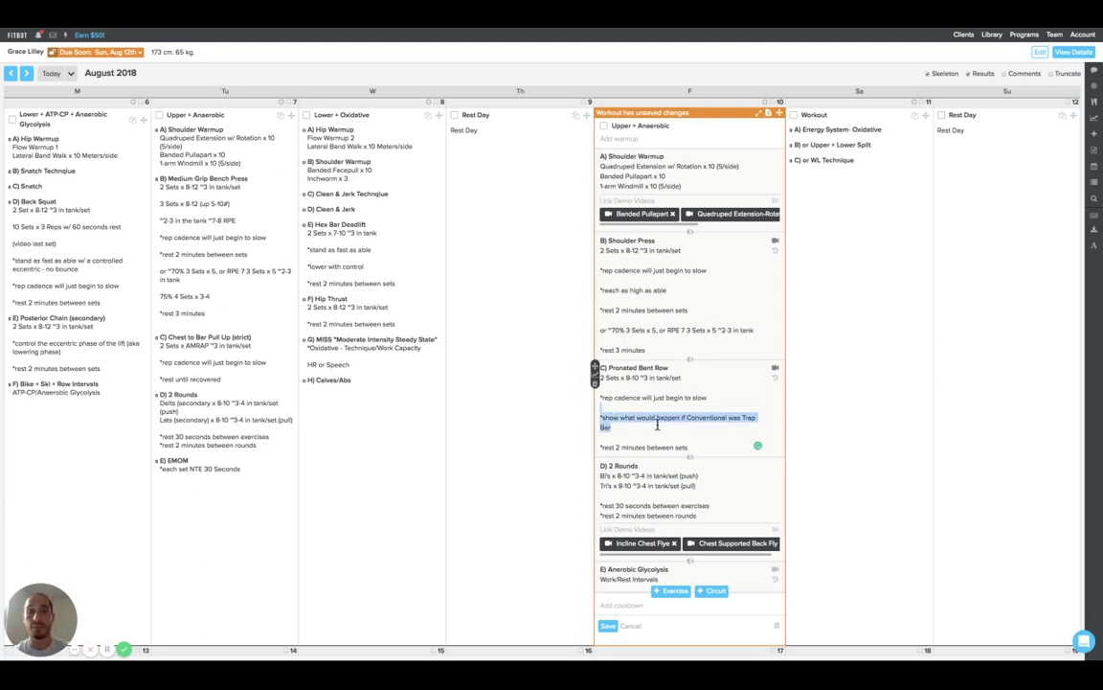
pyautogui.press('BackSpace')
pyautogui.press('BackSpace')
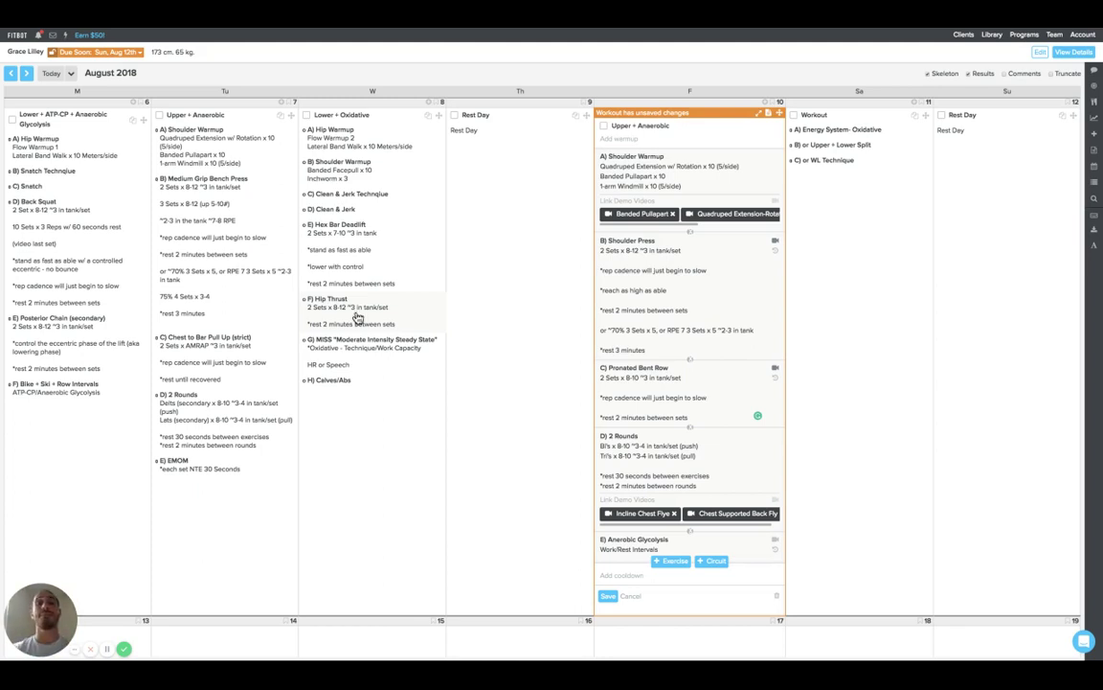
# Add four exercises to the end of the August 11 workout, titled Bike, AMRAP, Bike and AMRAP in that order
pyautogui.click(828, 230)
pyautogui.click(828, 230)
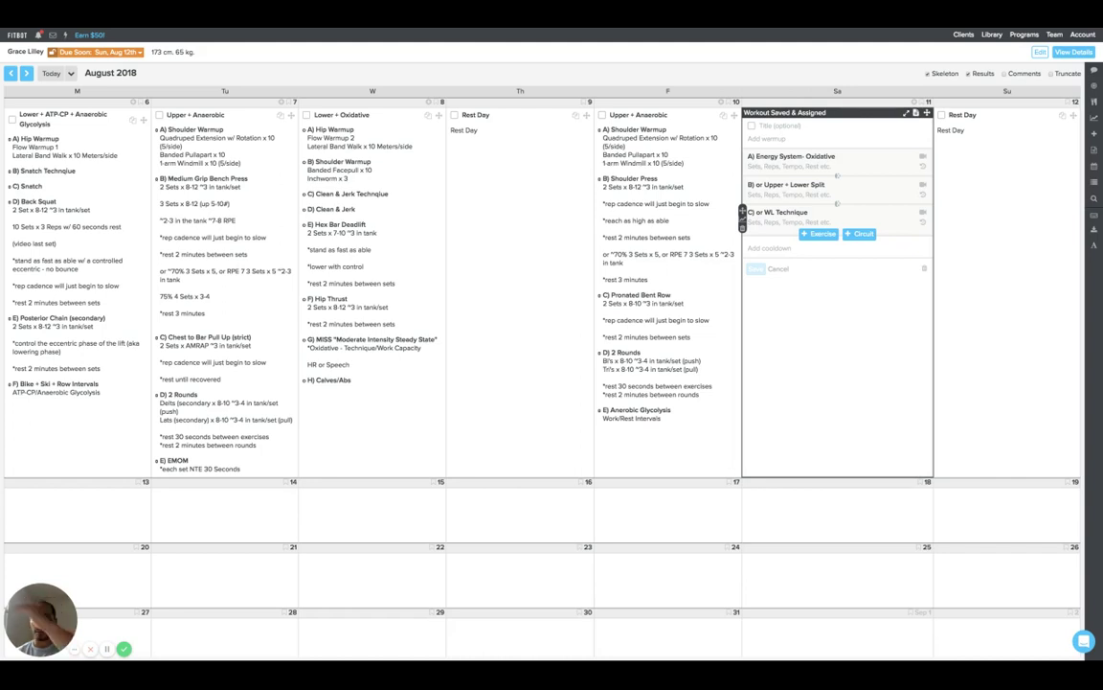
pyautogui.click(819, 233)
pyautogui.write('D) Bike')
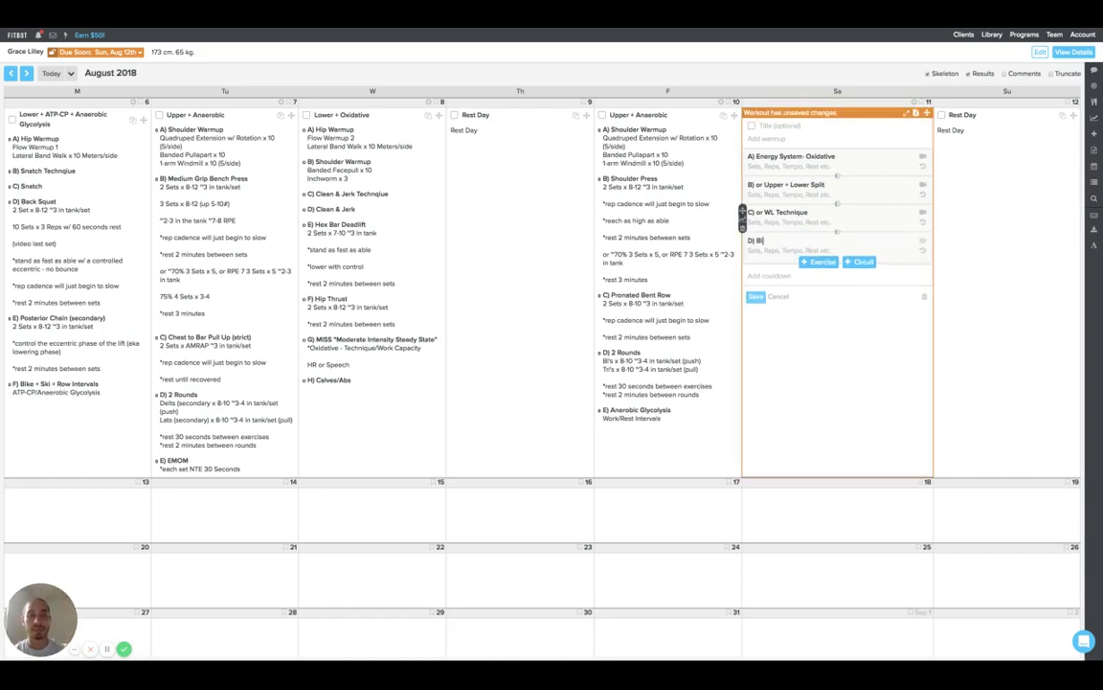
pyautogui.click(820, 263)
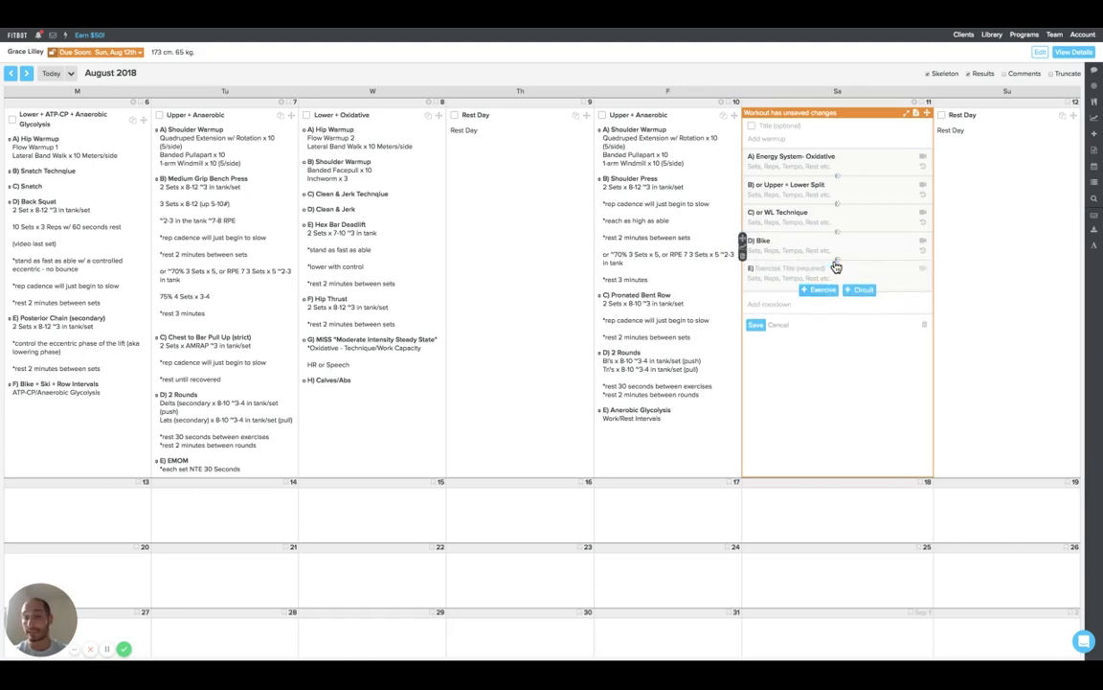
pyautogui.write('AMRAP')
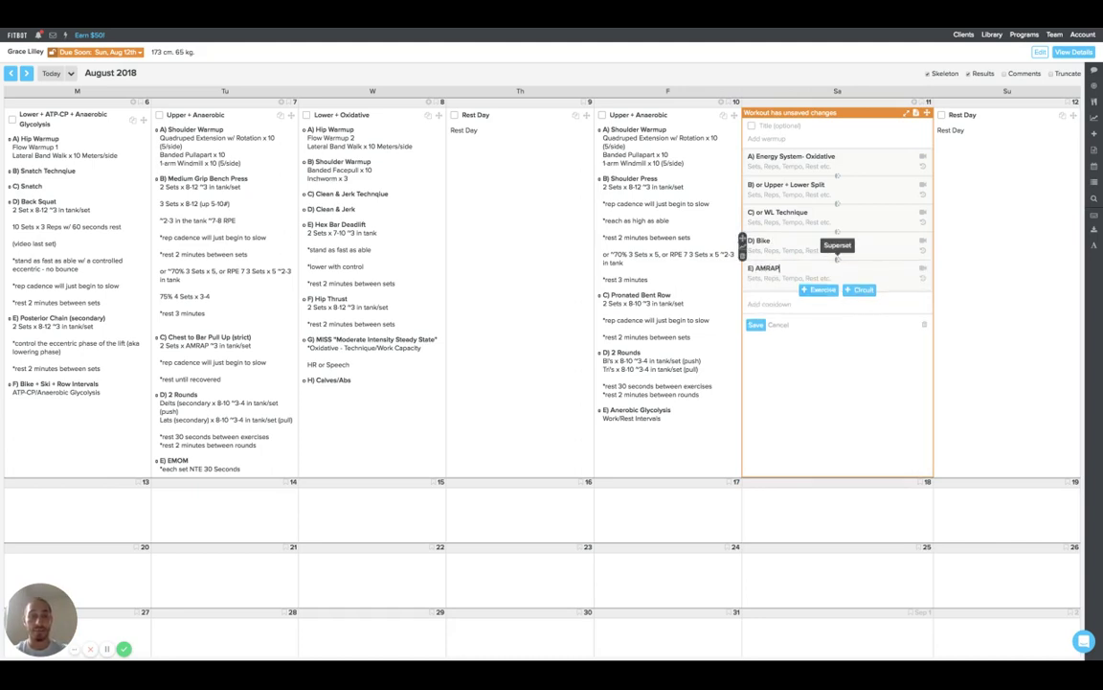
pyautogui.click(824, 289)
pyautogui.write('Bike')
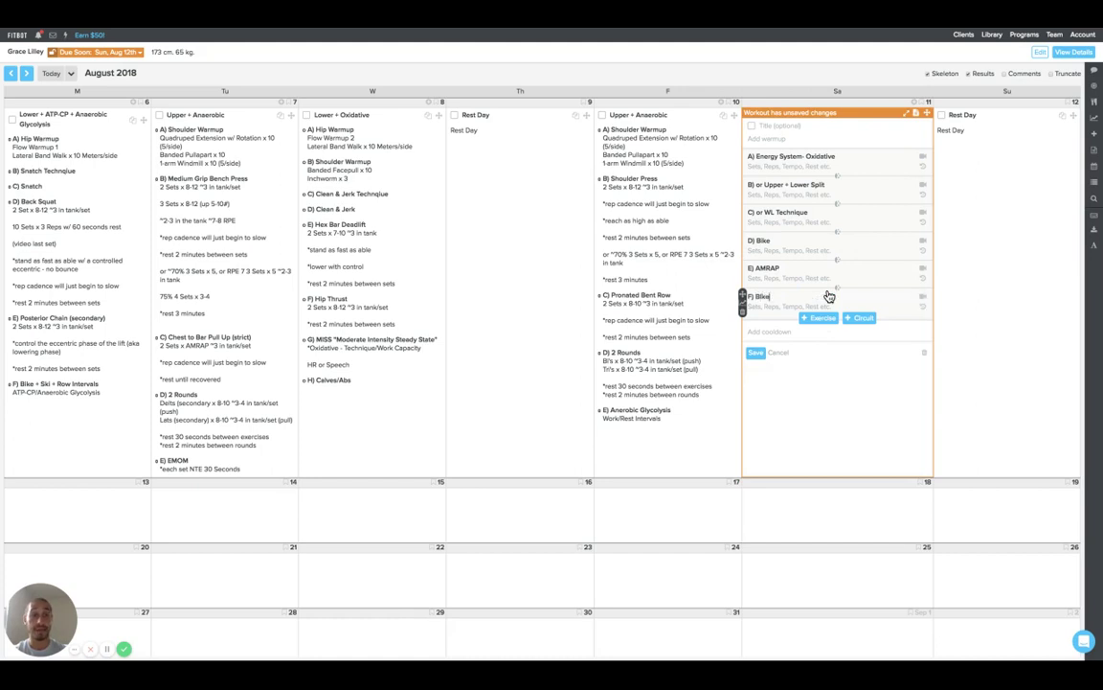
pyautogui.click(827, 325)
pyautogui.write('AMRAP')
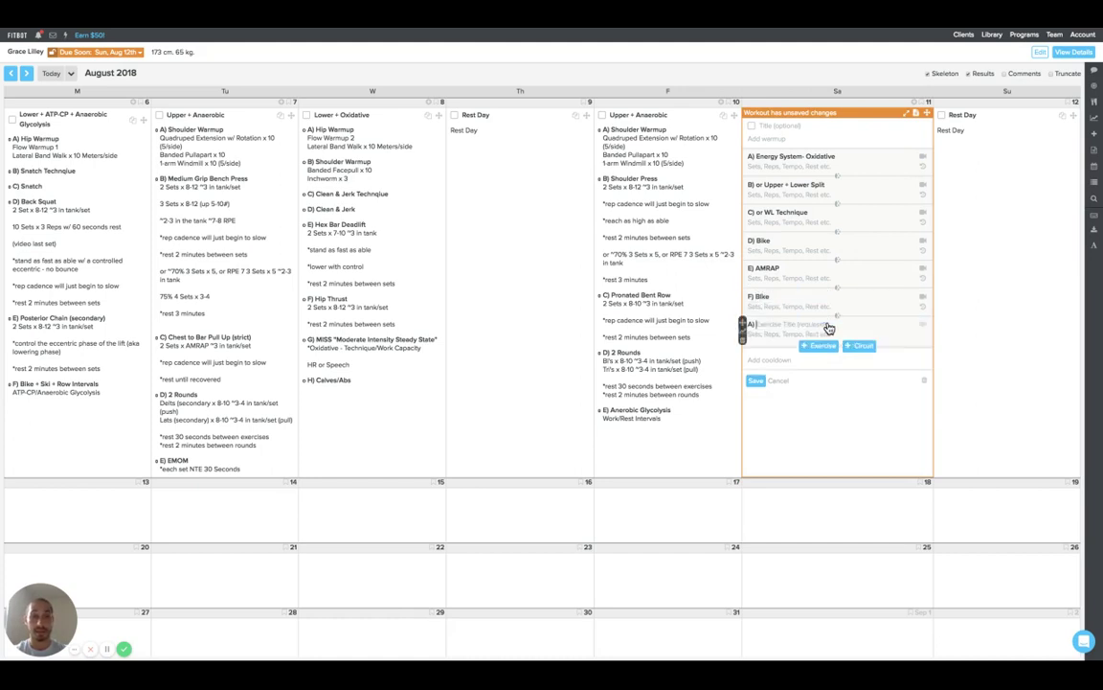
# Enter "*the same" as the instructions of AMRAP E and "* the same - with a matched pace to E" for AMRAP G
pyautogui.click(792, 279)
pyautogui.write('*the same*the sam')
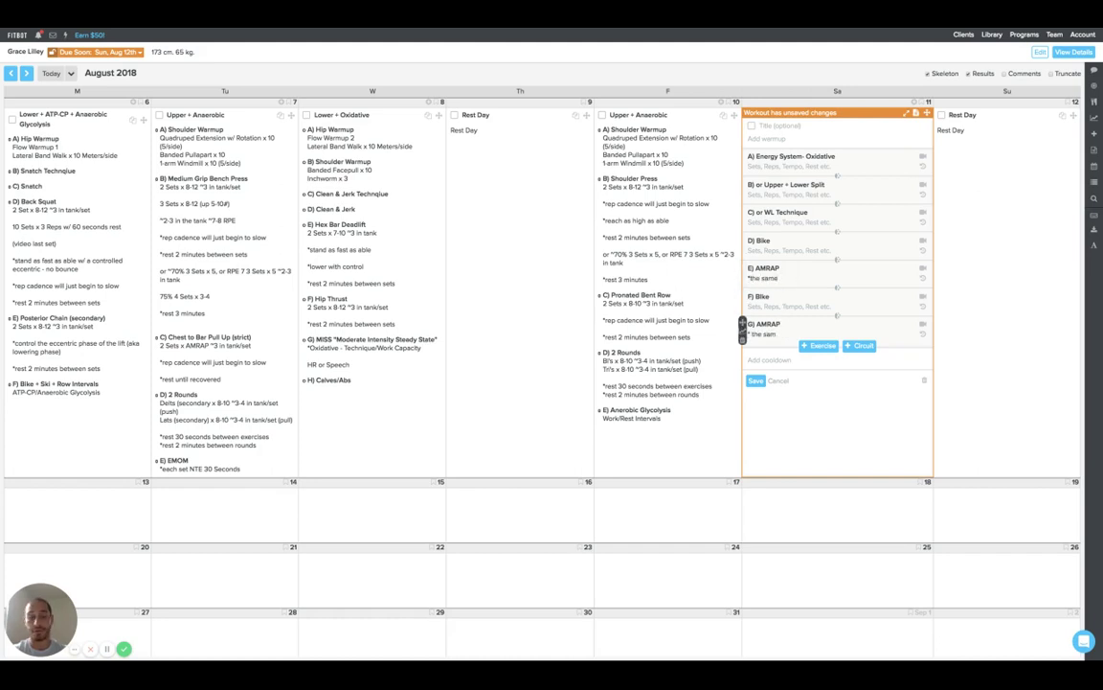
pyautogui.write('e - with a')
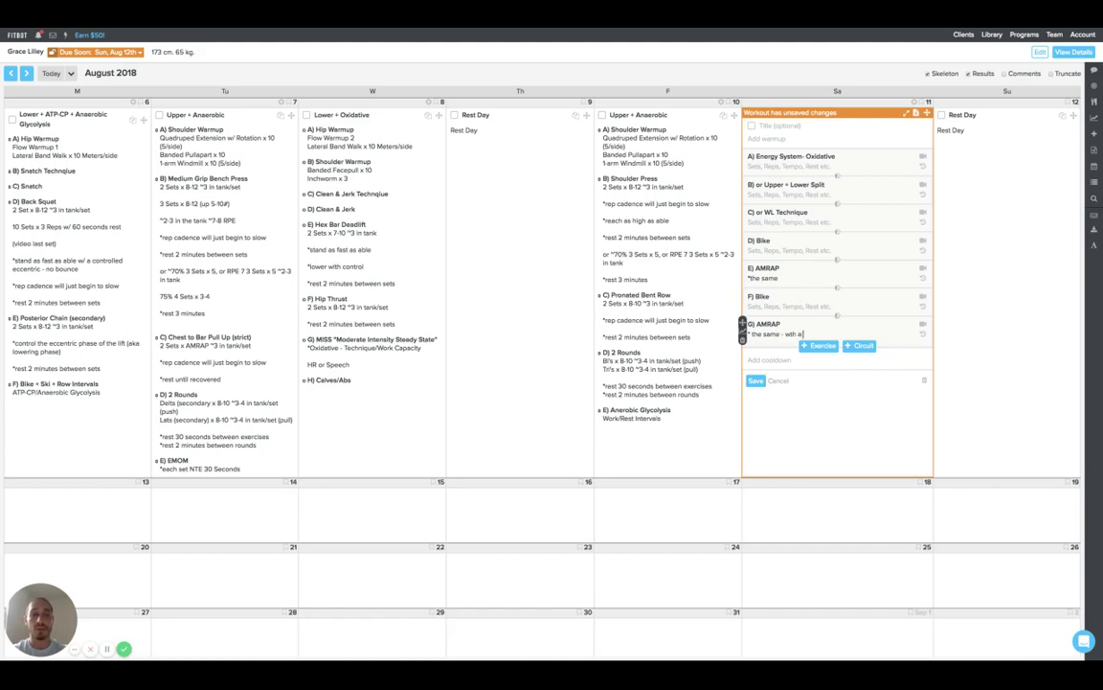
pyautogui.write(' matched pace to')
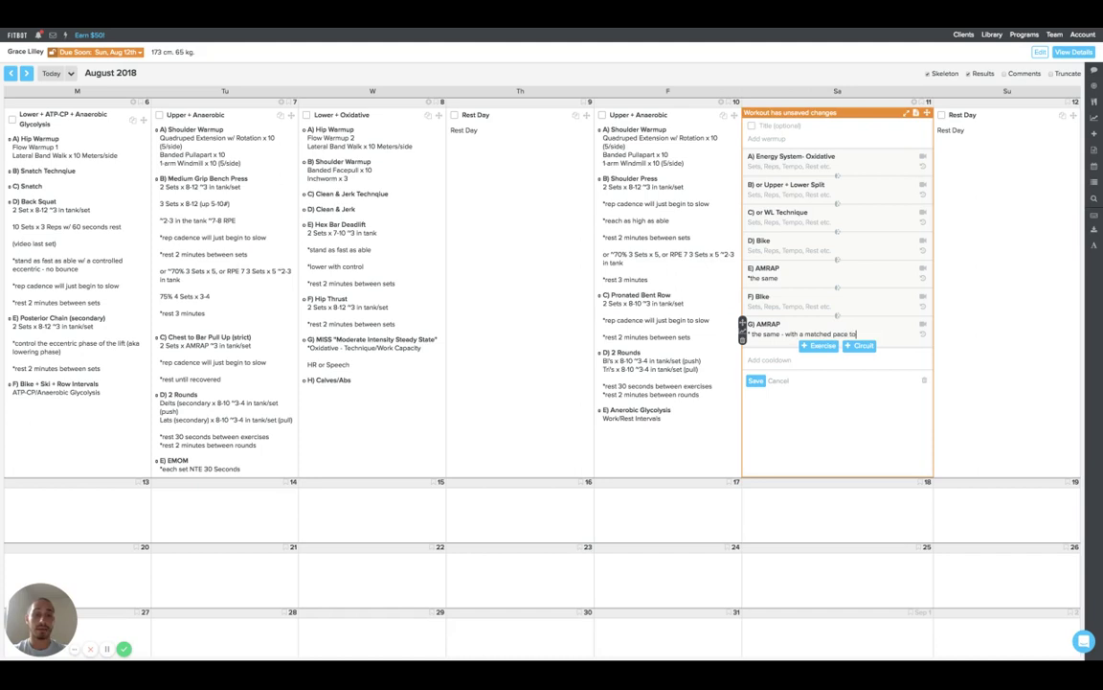
pyautogui.write(' D')
pyautogui.press('BackSpace')
pyautogui.write('E')
# Enter "*with a matched pace to D" as the instructions of Bike exercise F
pyautogui.click(827, 306)
pyautogui.write('*with a')
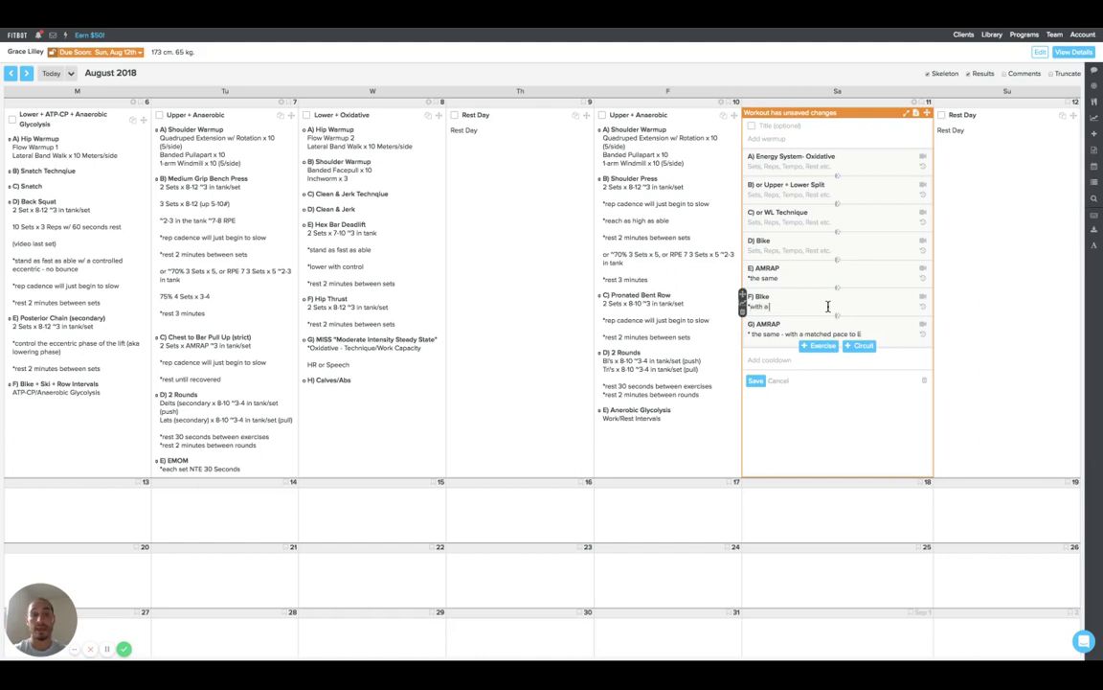
pyautogui.write(' matched pace to D')
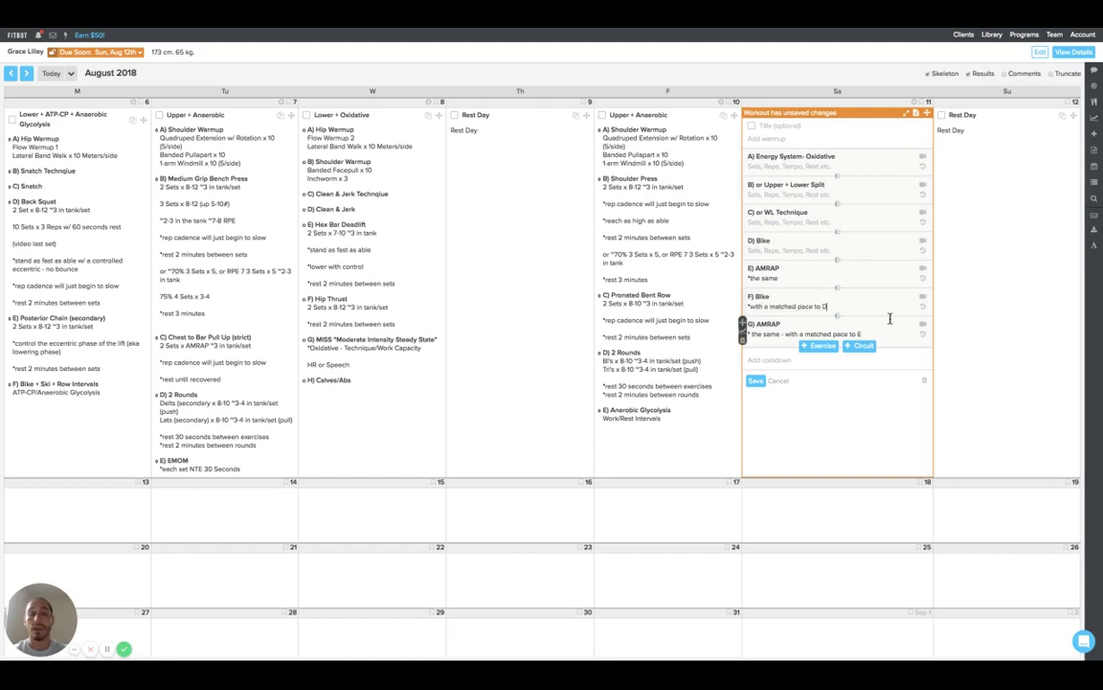